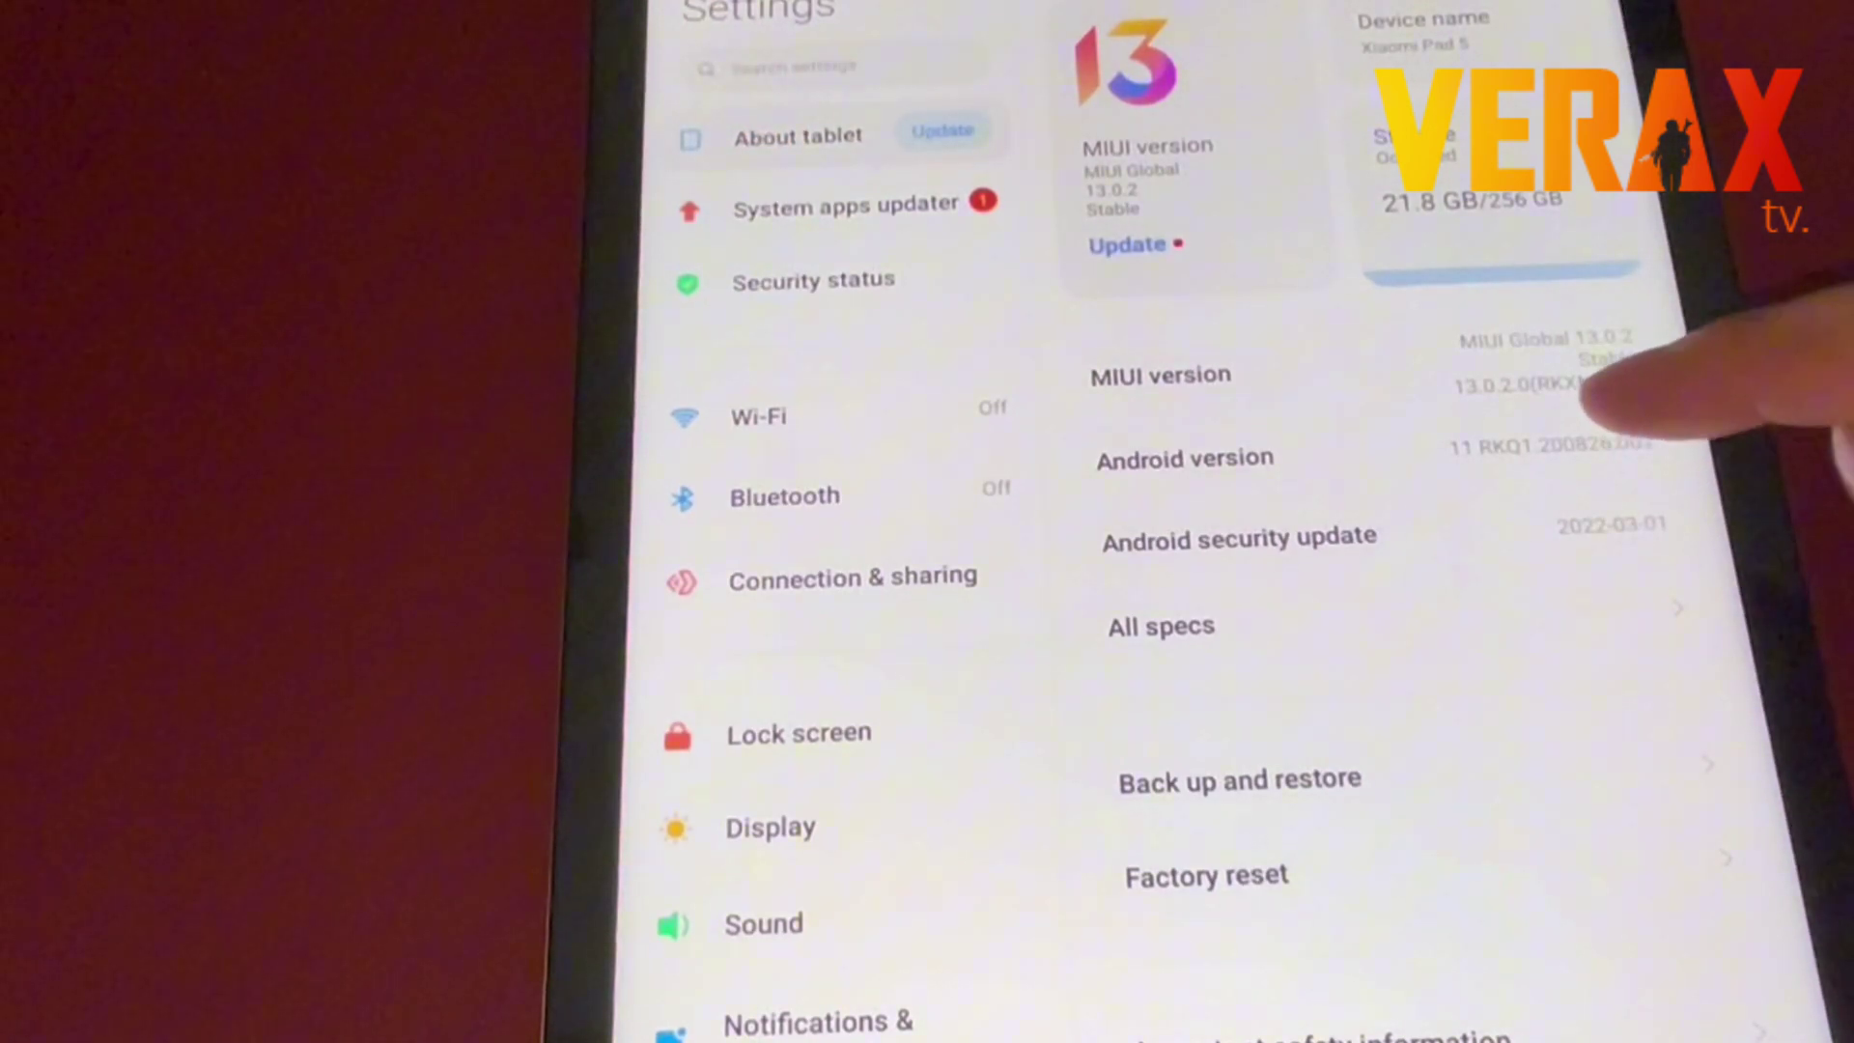
Tap MIUI version in About tablet until 'You are now a developer!' appears.
left_click(1580, 363)
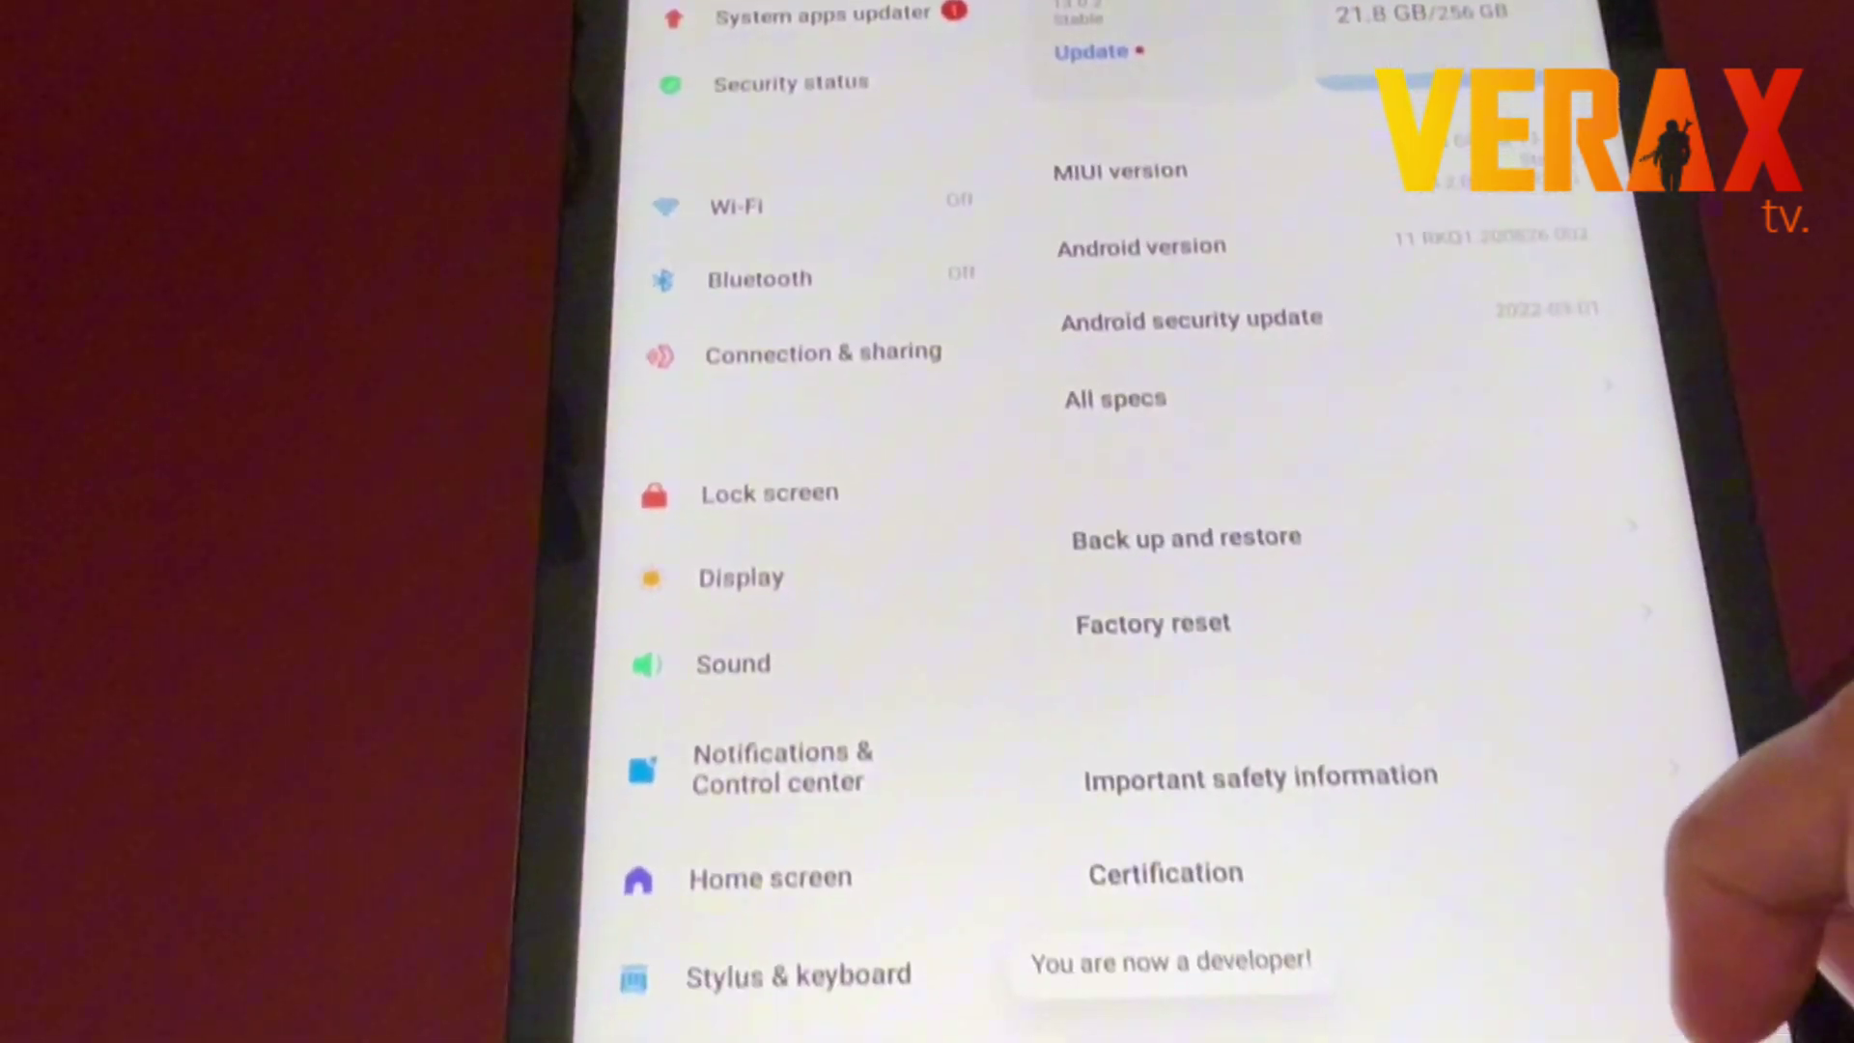
scroll(724, 653, "down", 5)
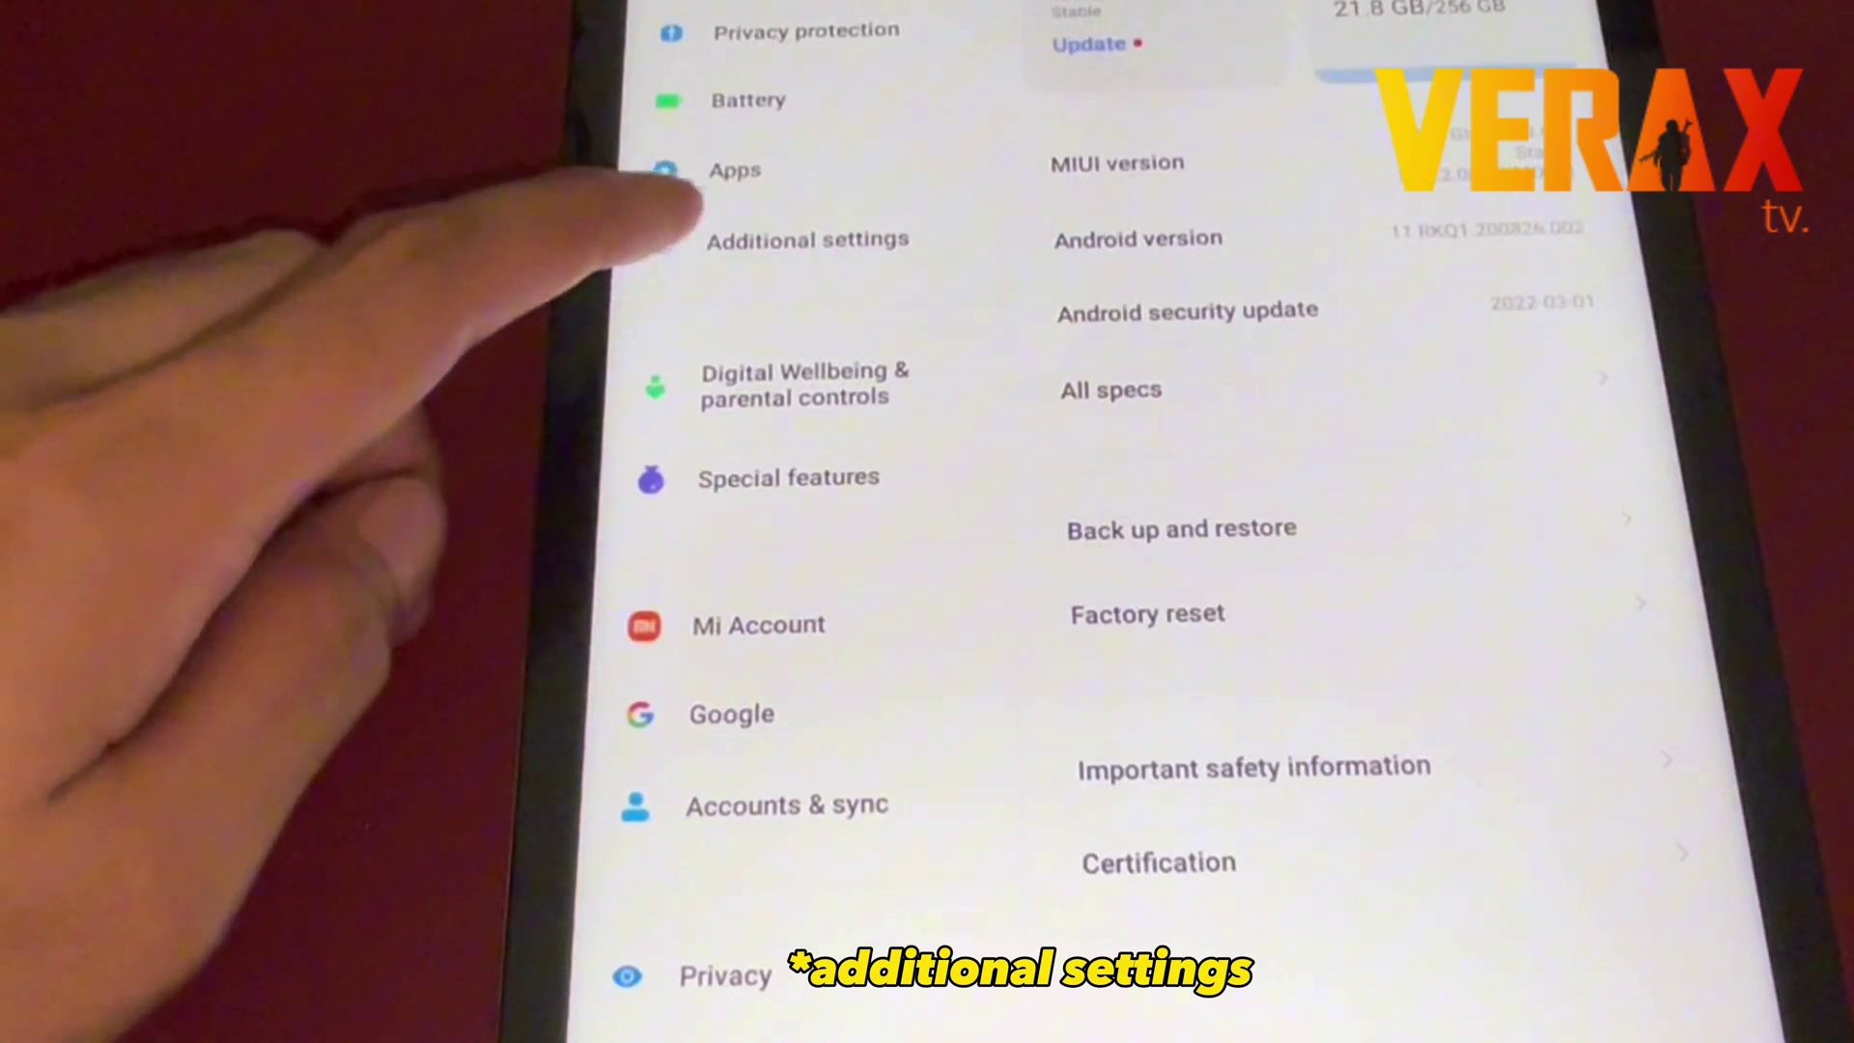
Switch on OEM unlocking in Additional settings > Developer options and confirm Enable.
left_click(806, 240)
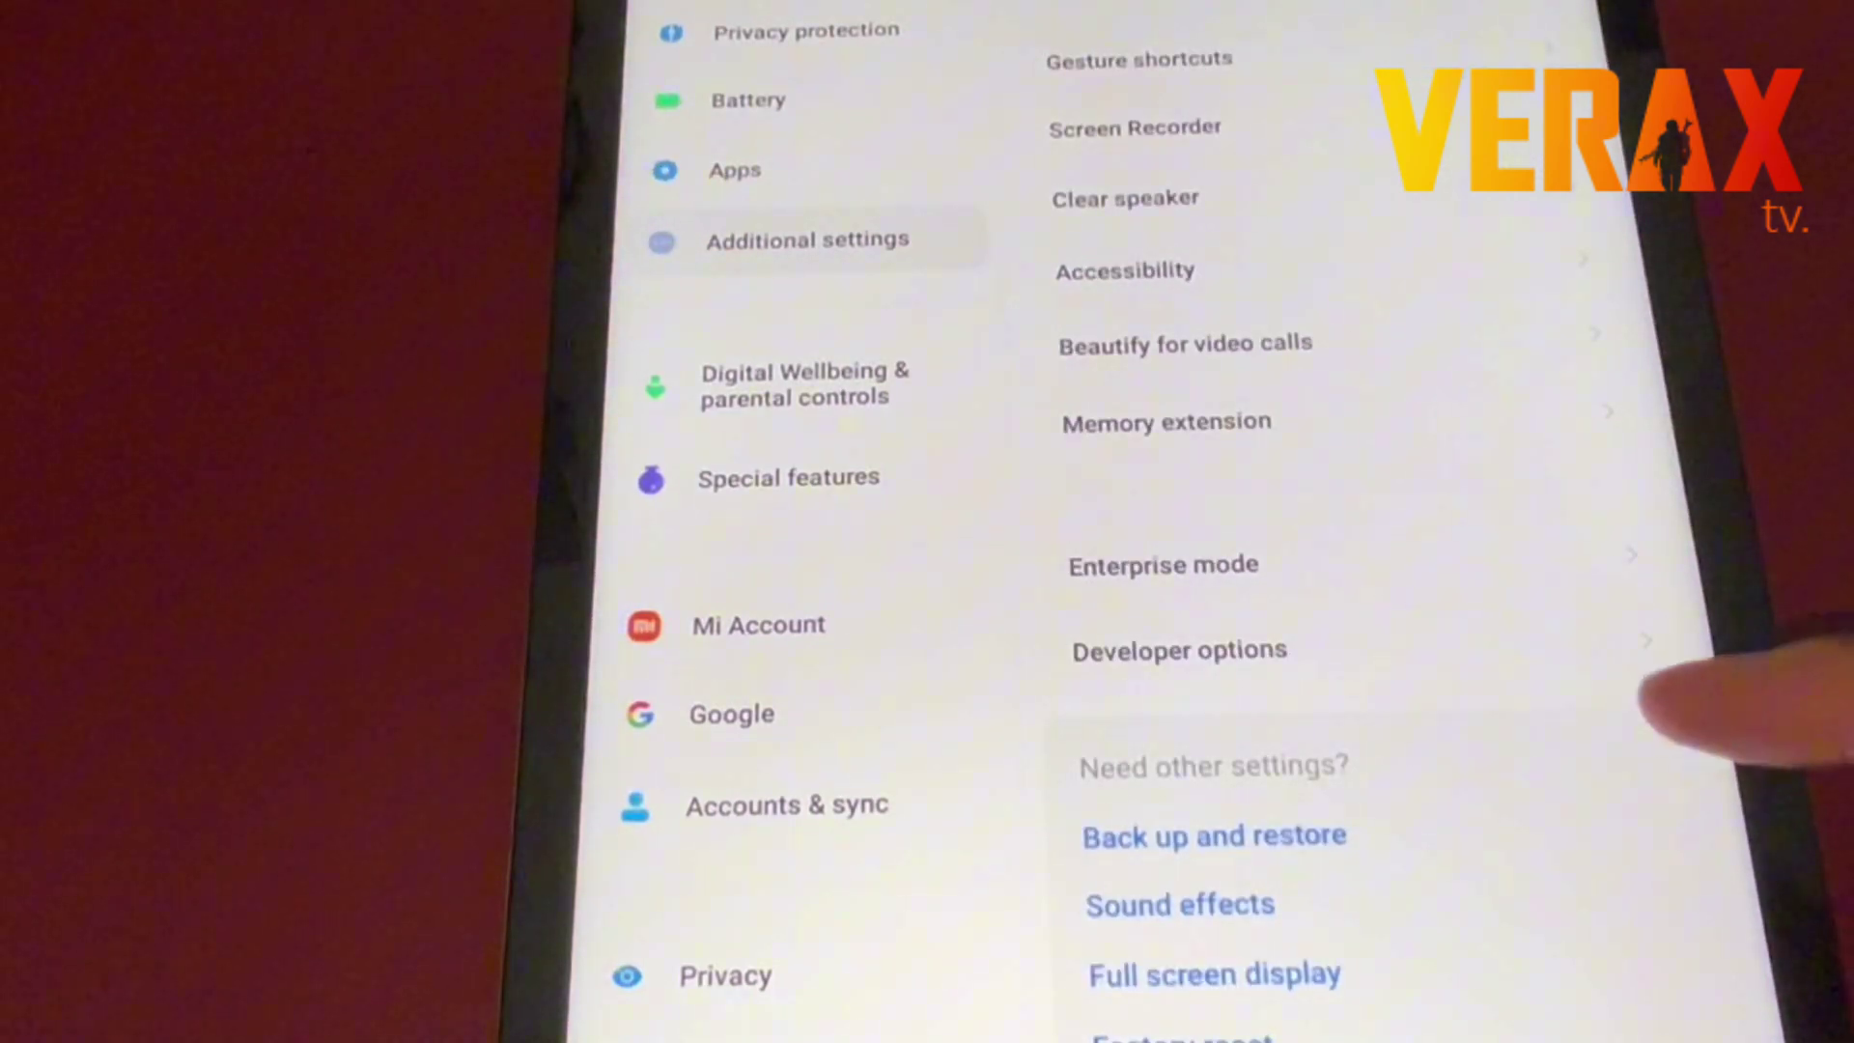
left_click(1541, 649)
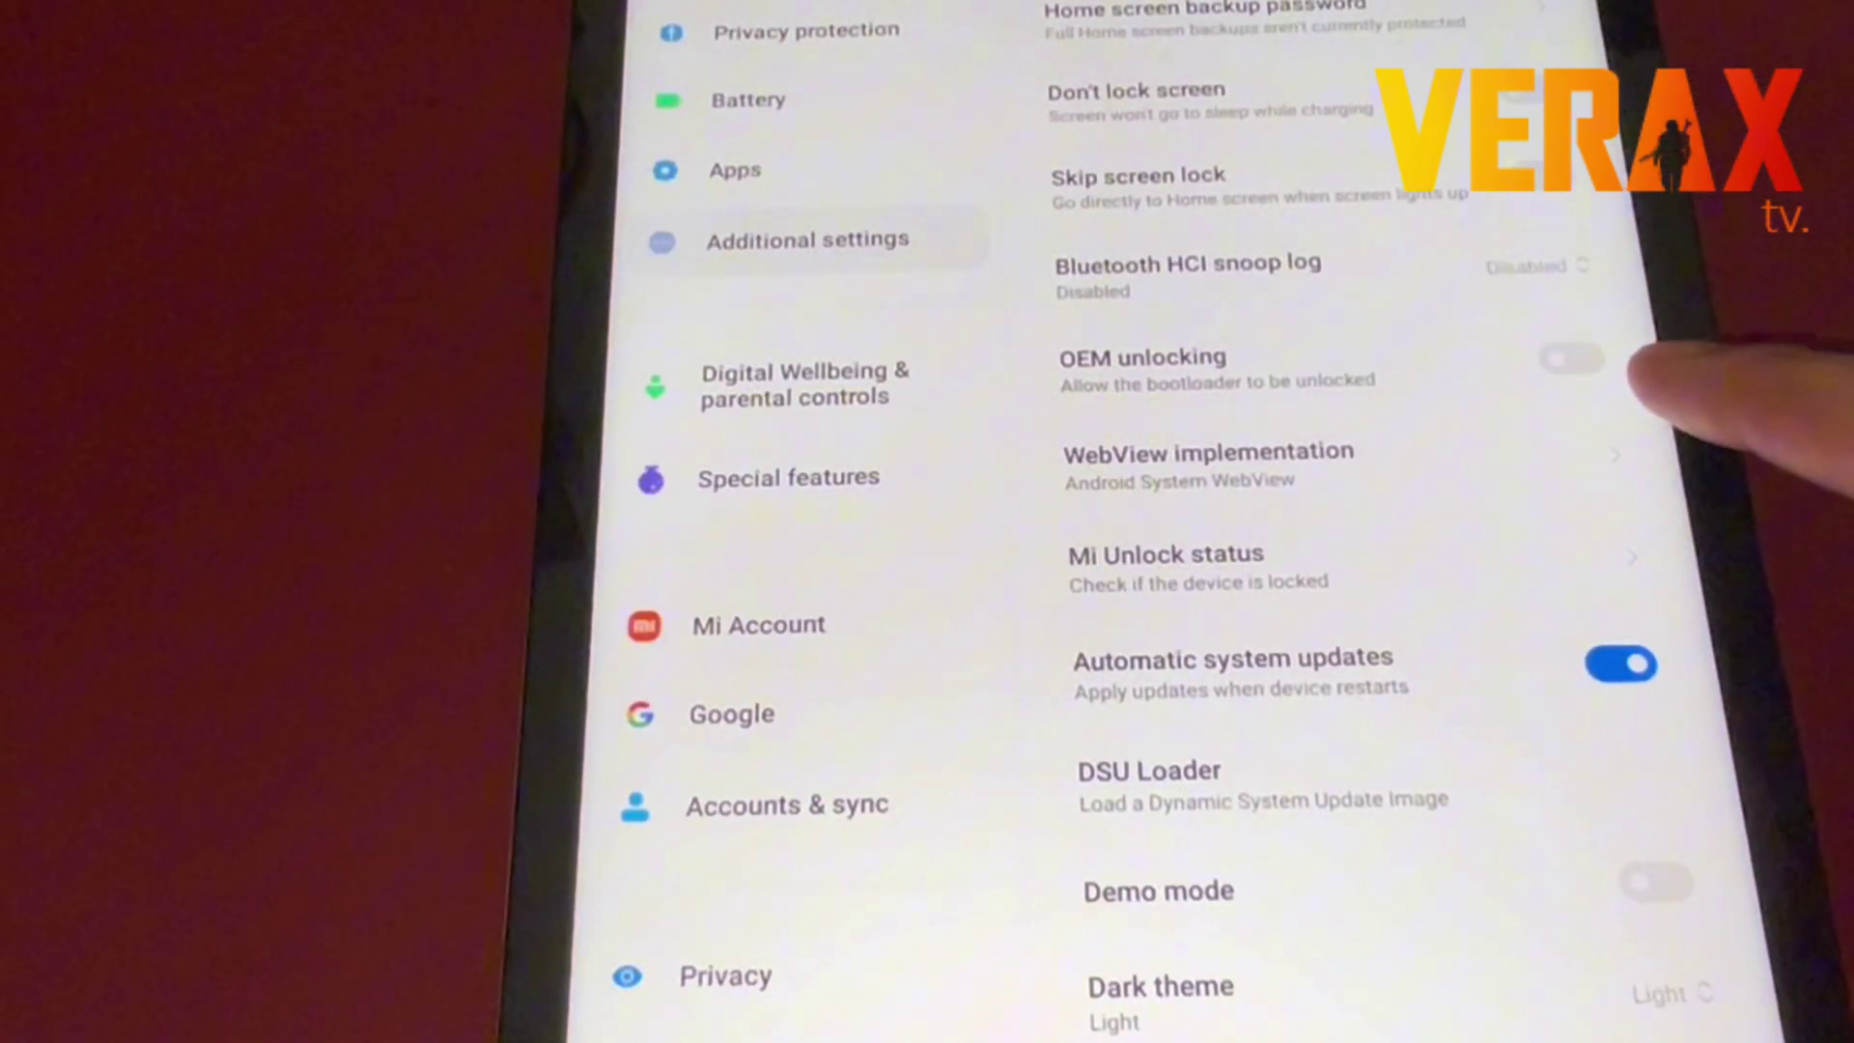
left_click(1570, 360)
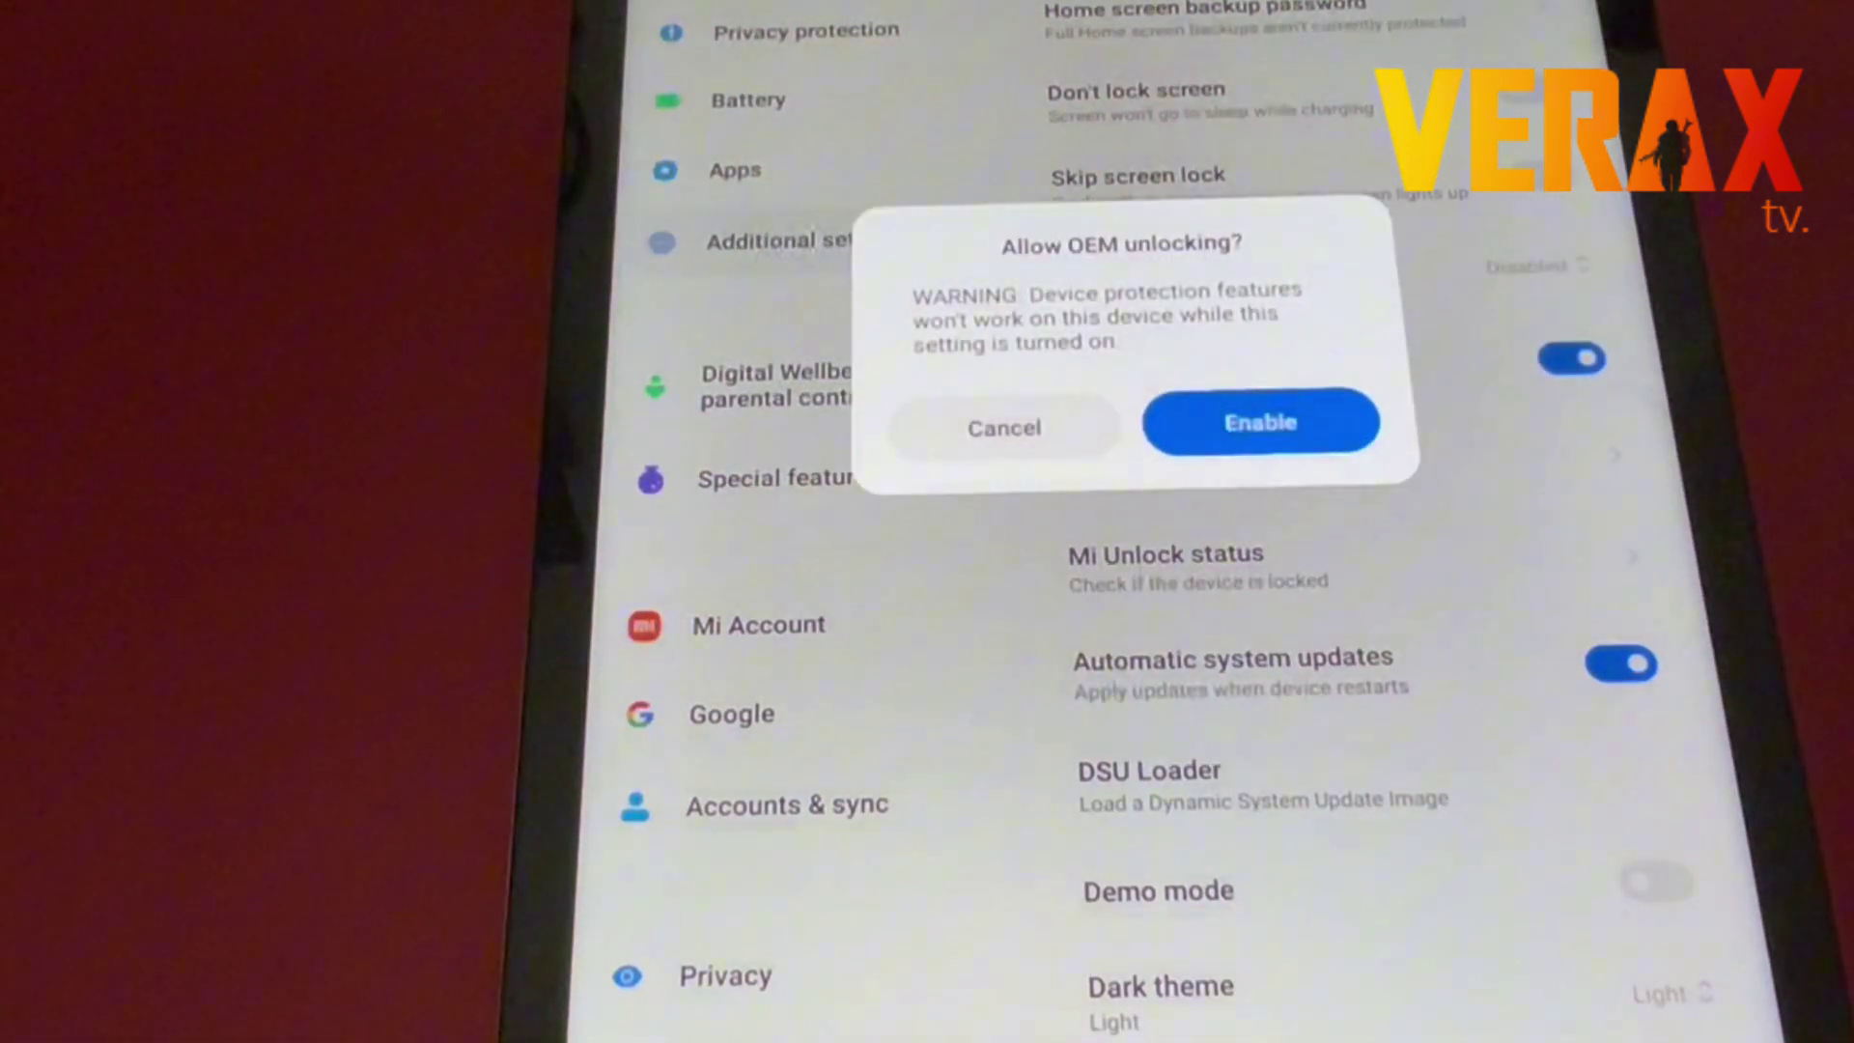
left_click(1259, 419)
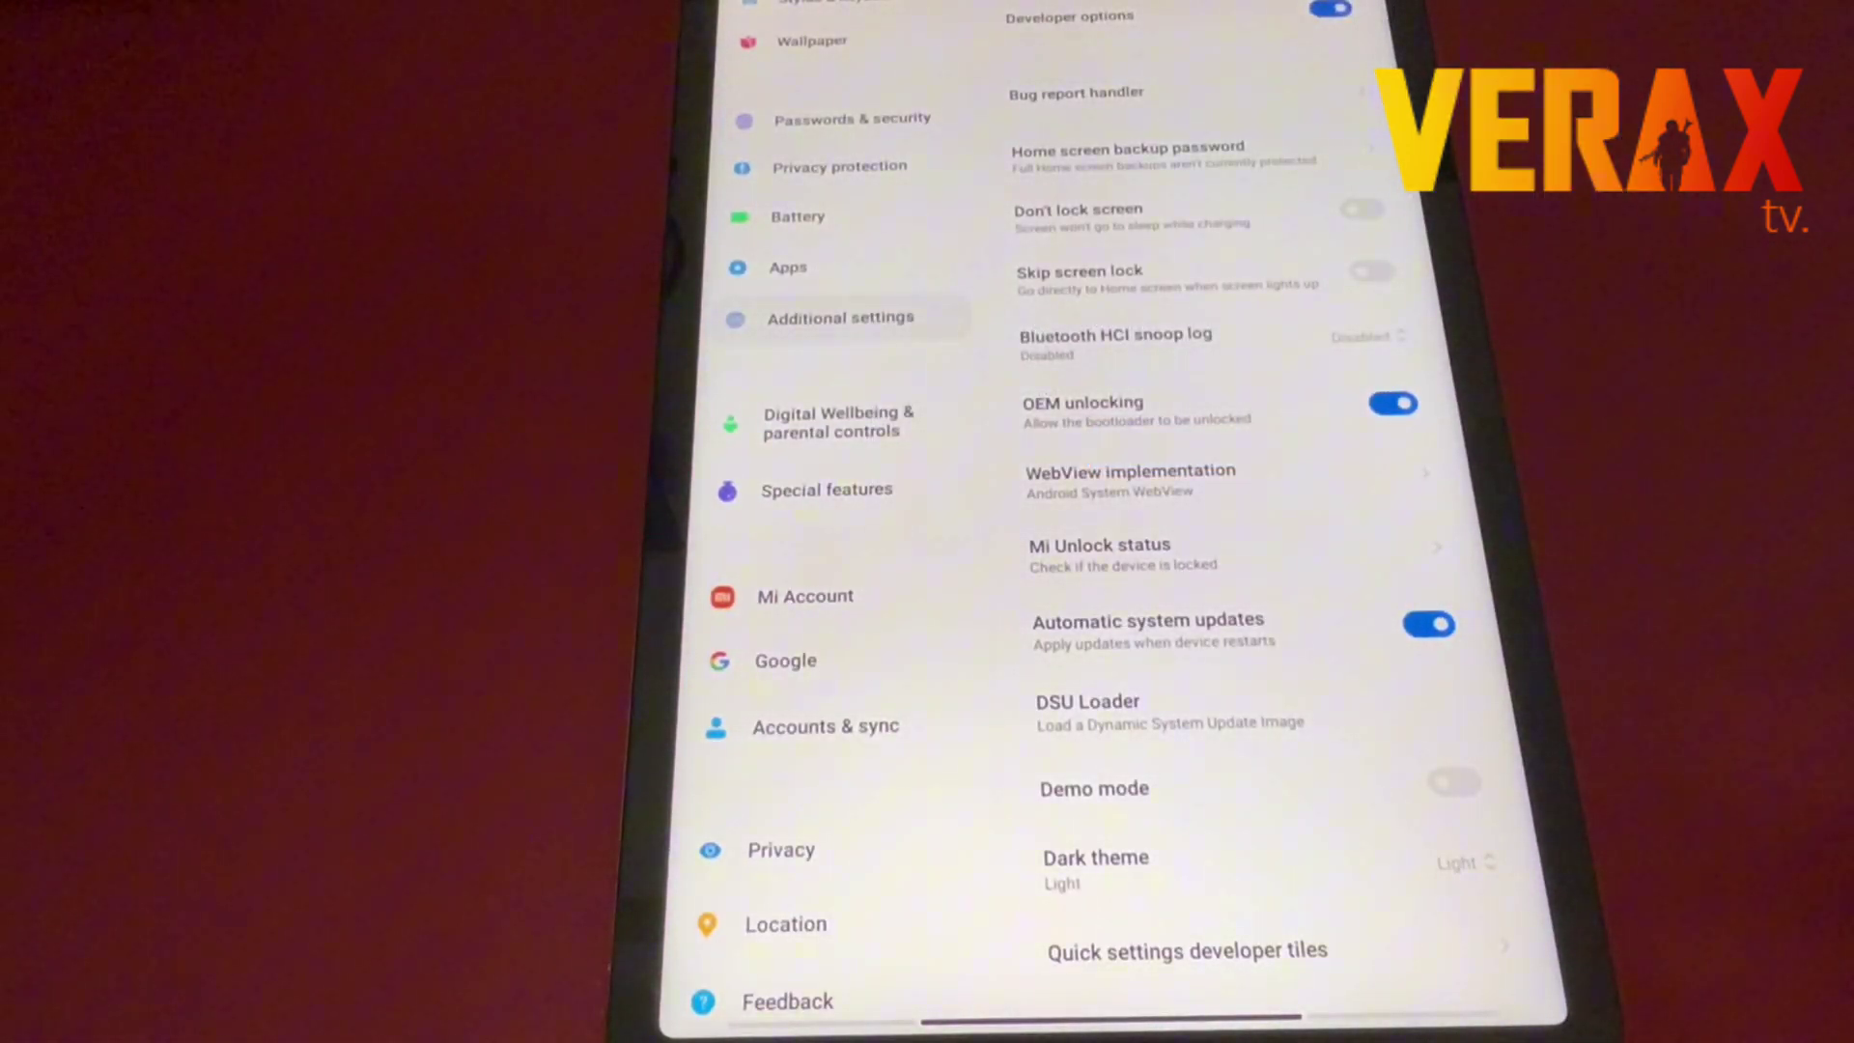
Agree to Mi Unlock status permissions and turn on Wi-Fi for sign-in.
left_click(1232, 554)
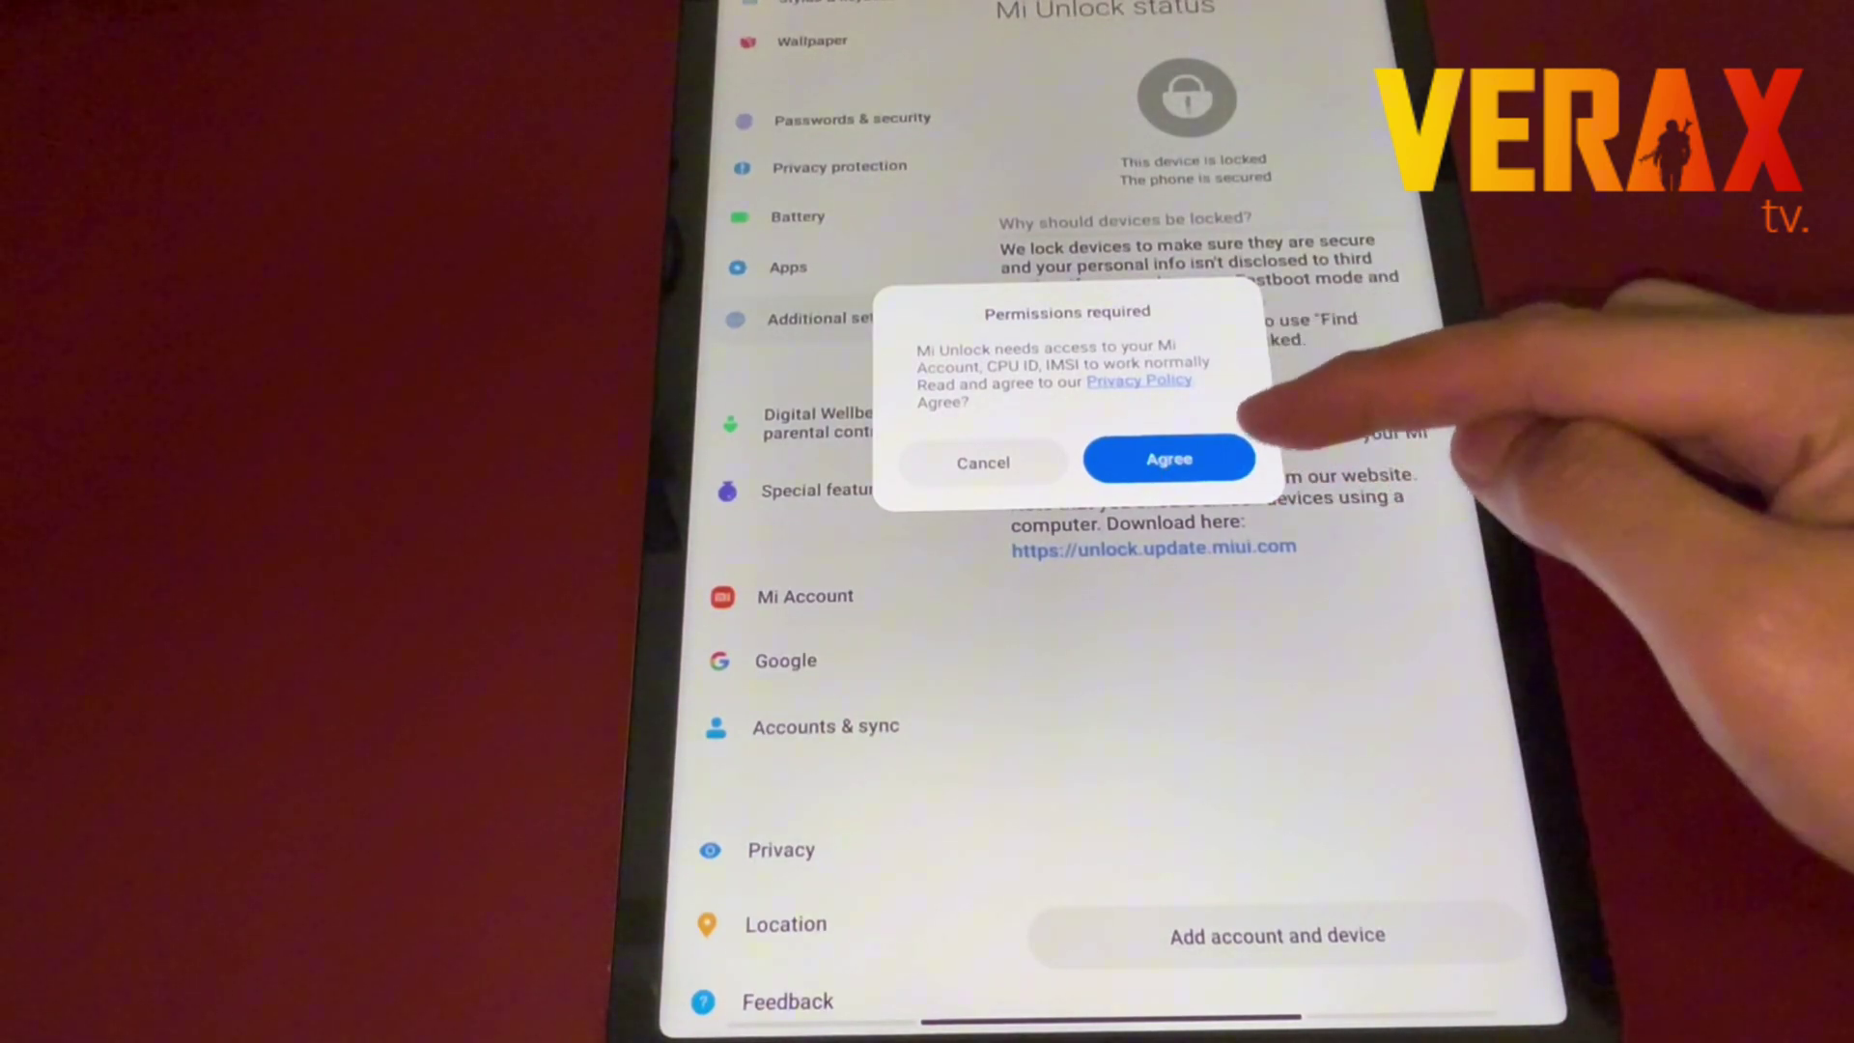
left_click(1168, 458)
left_click(1278, 935)
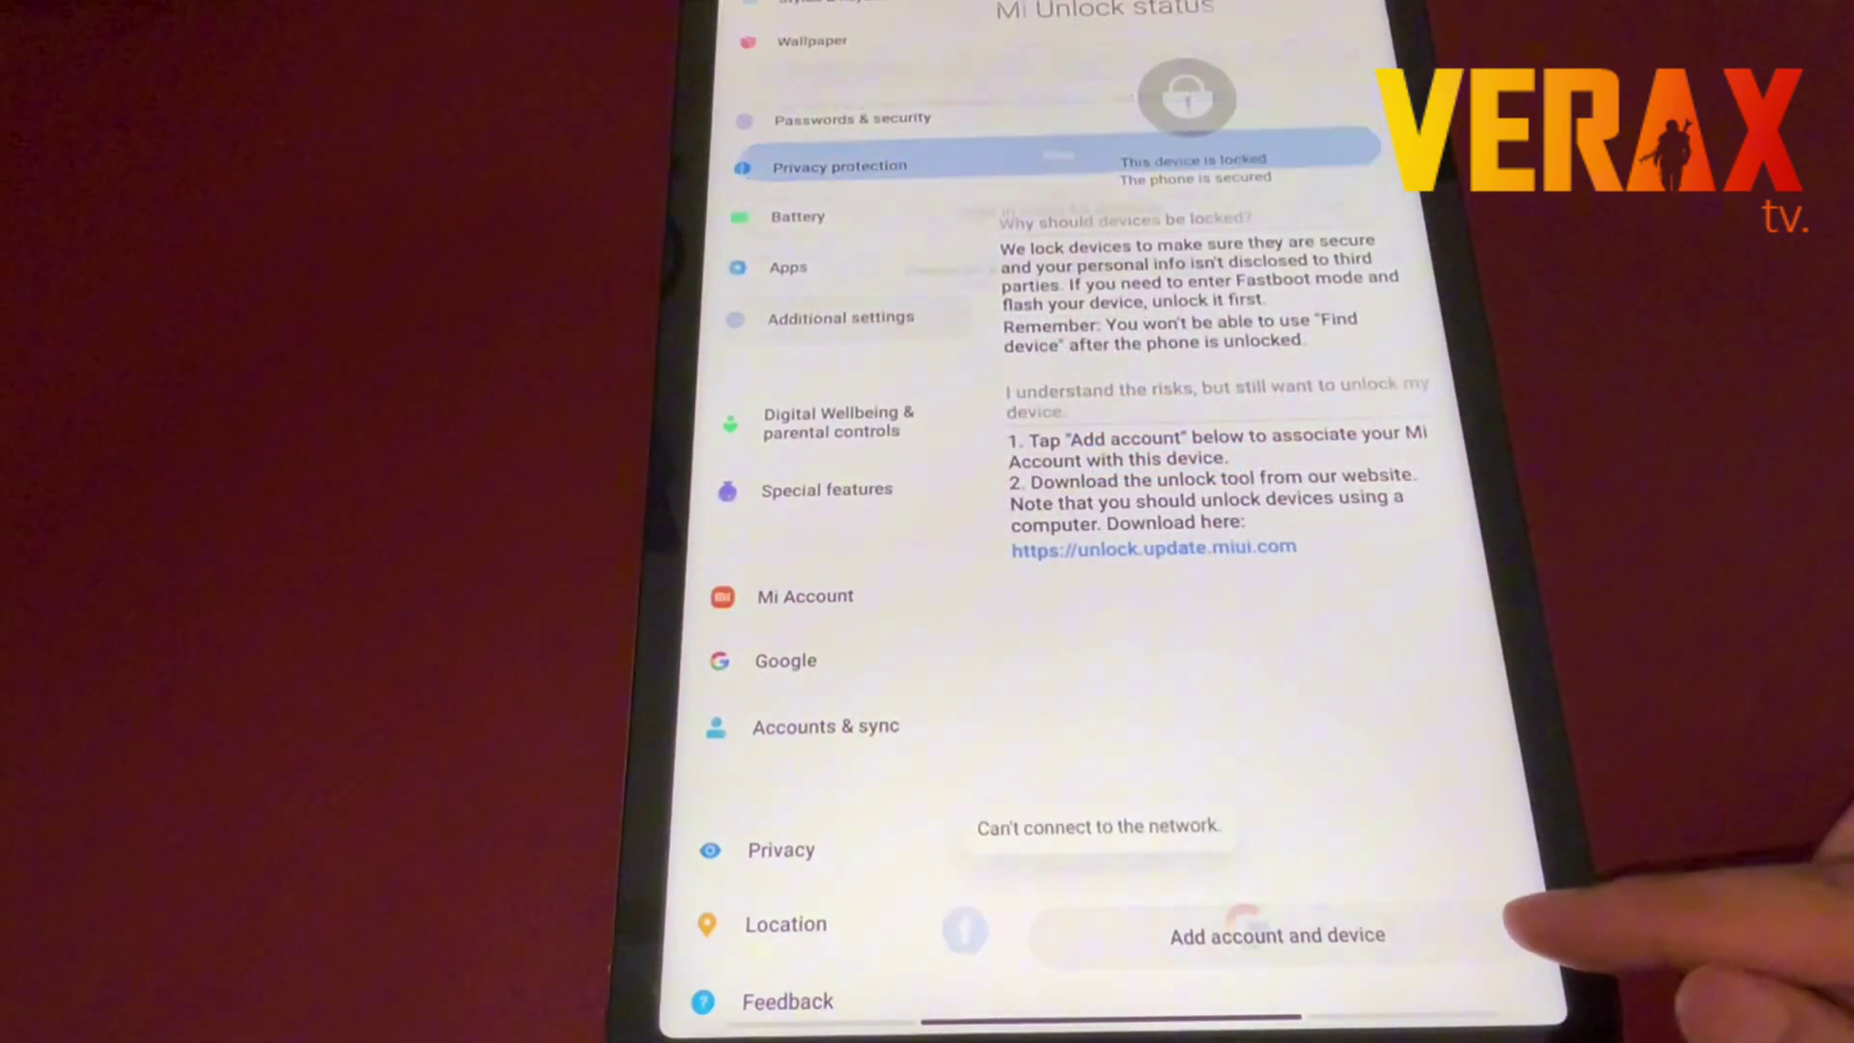
left_click_drag(1290, 8, 1304, 87)
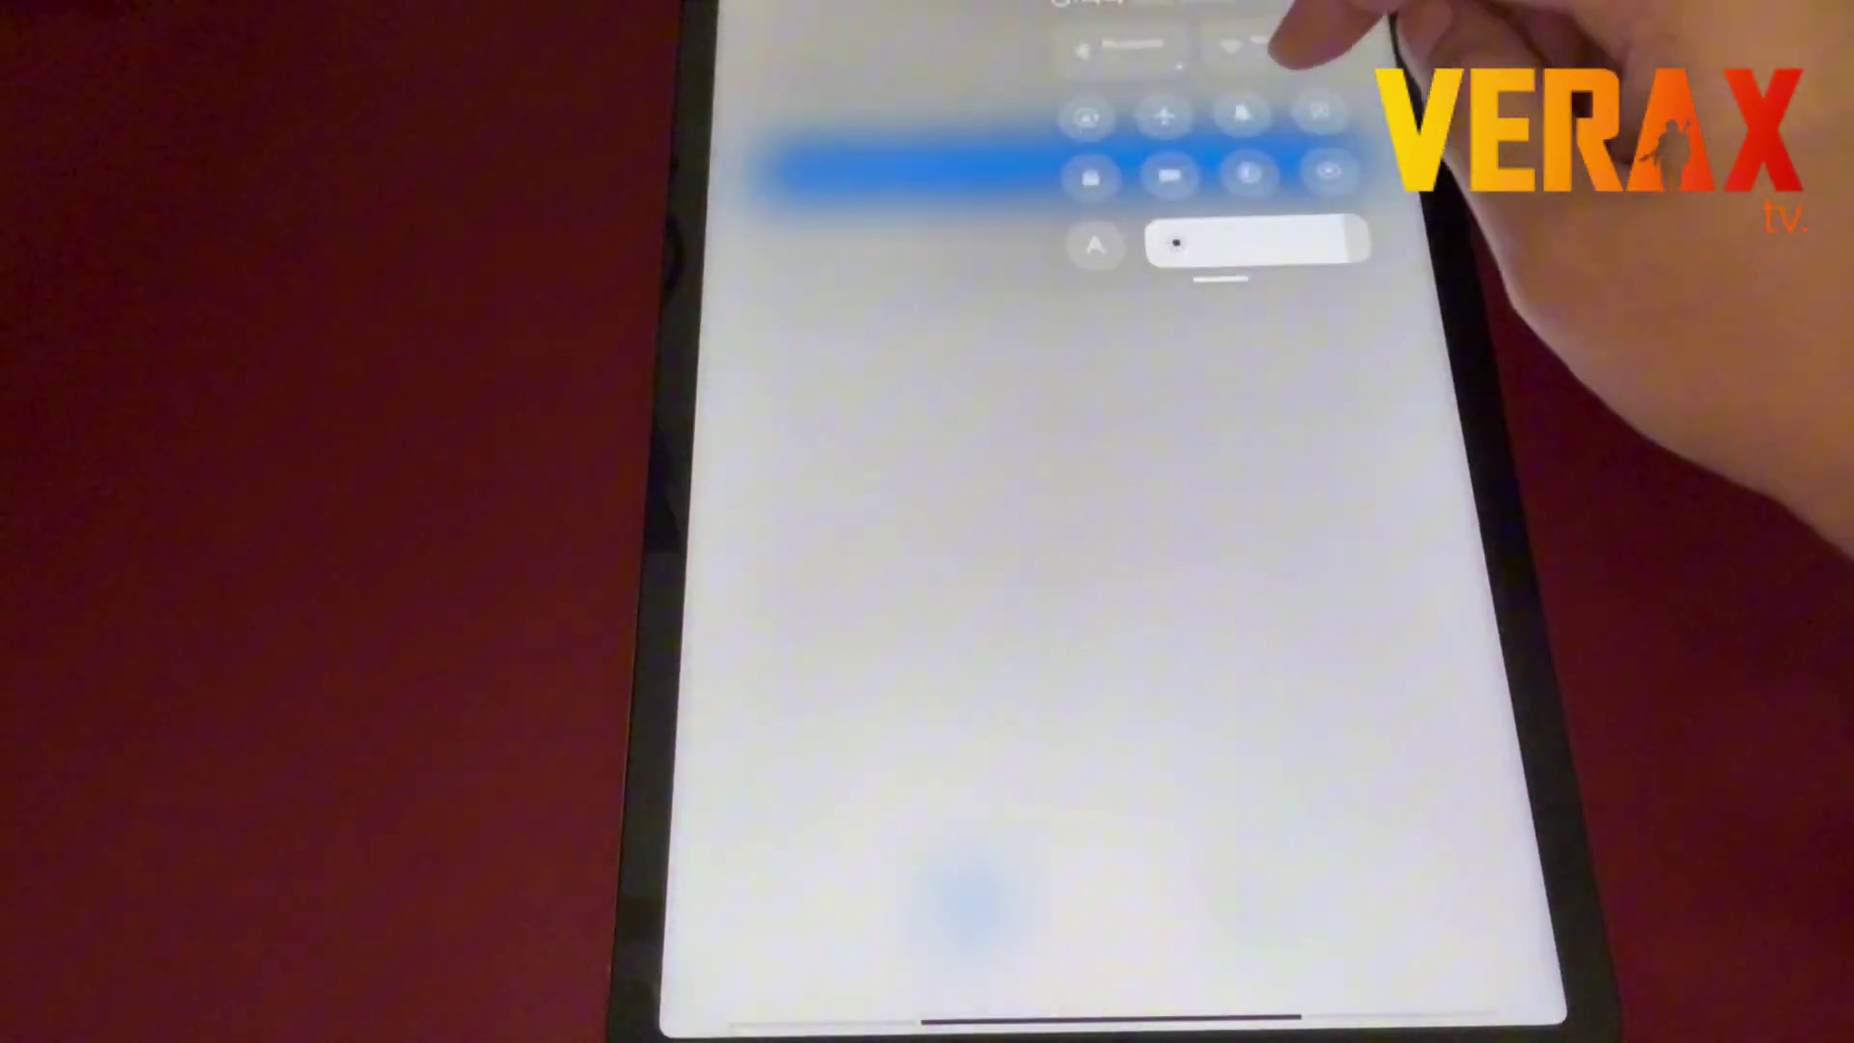
left_click(1243, 46)
left_click(1376, 377)
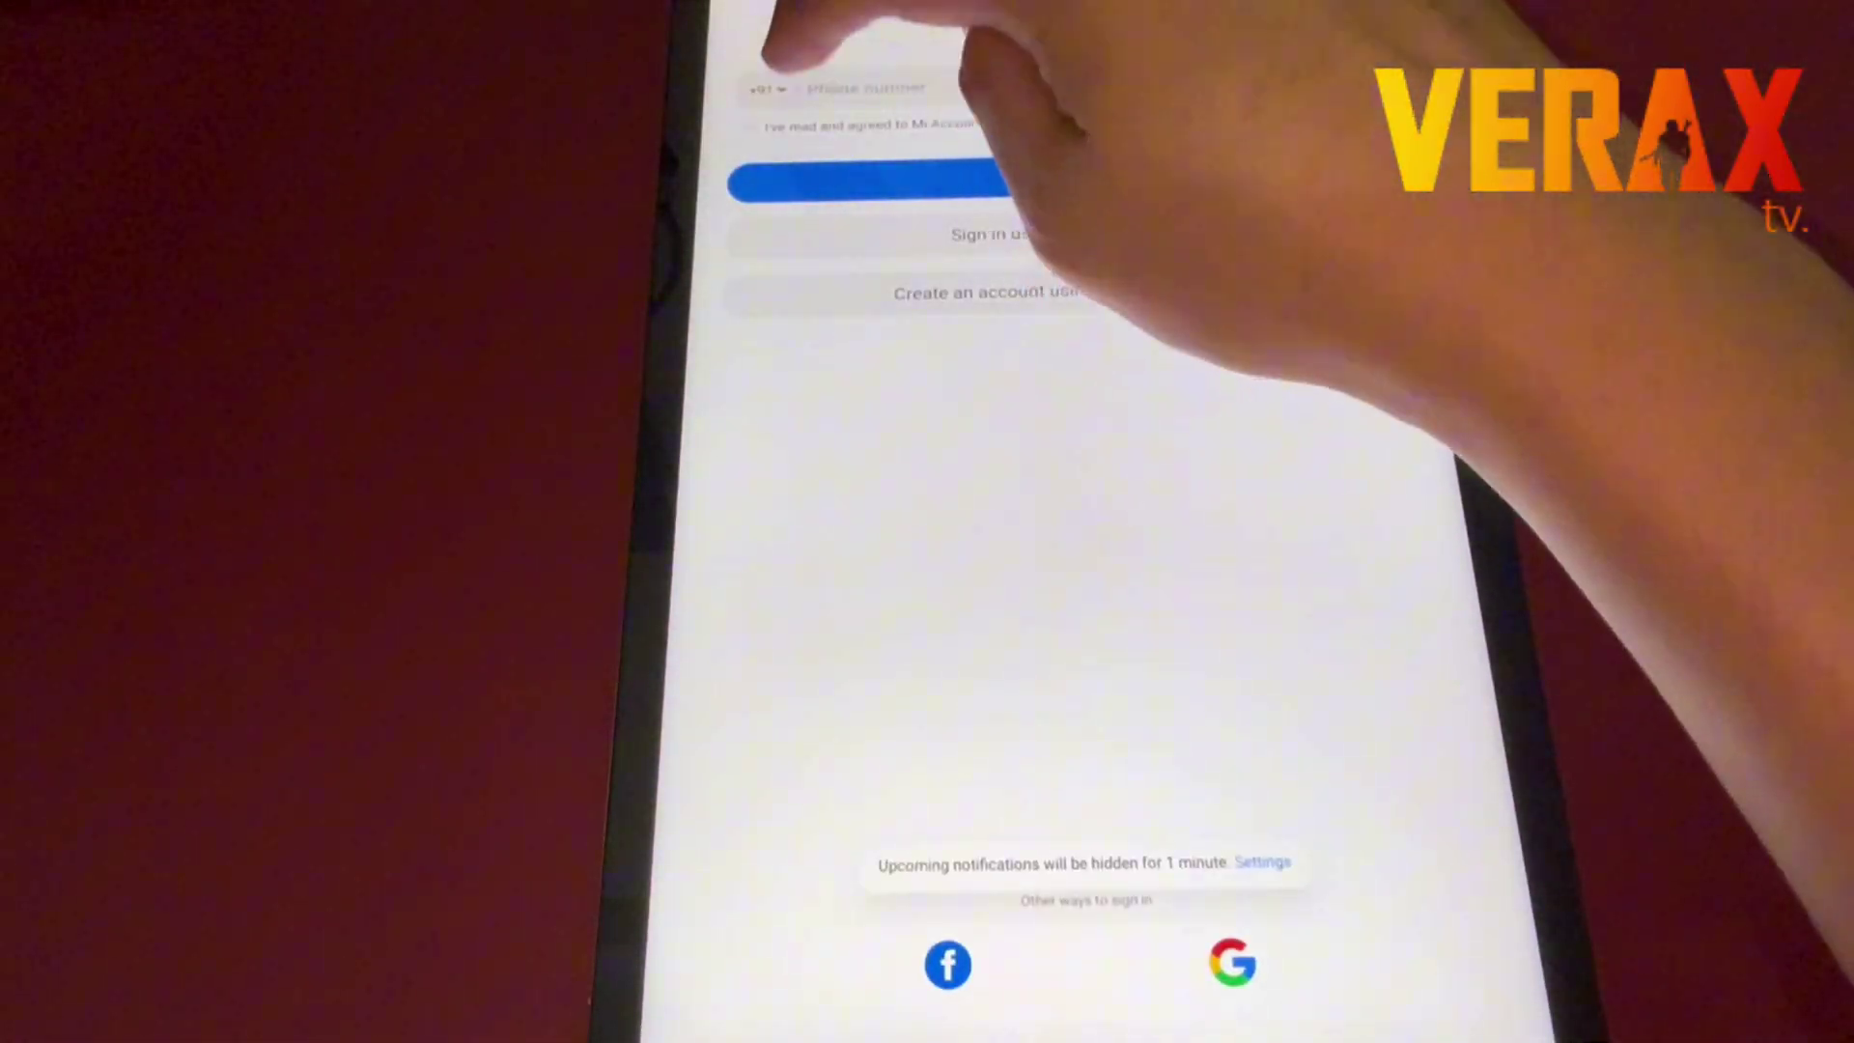
Sign in to the Mi Account and add the account and device.
left_click(746, 126)
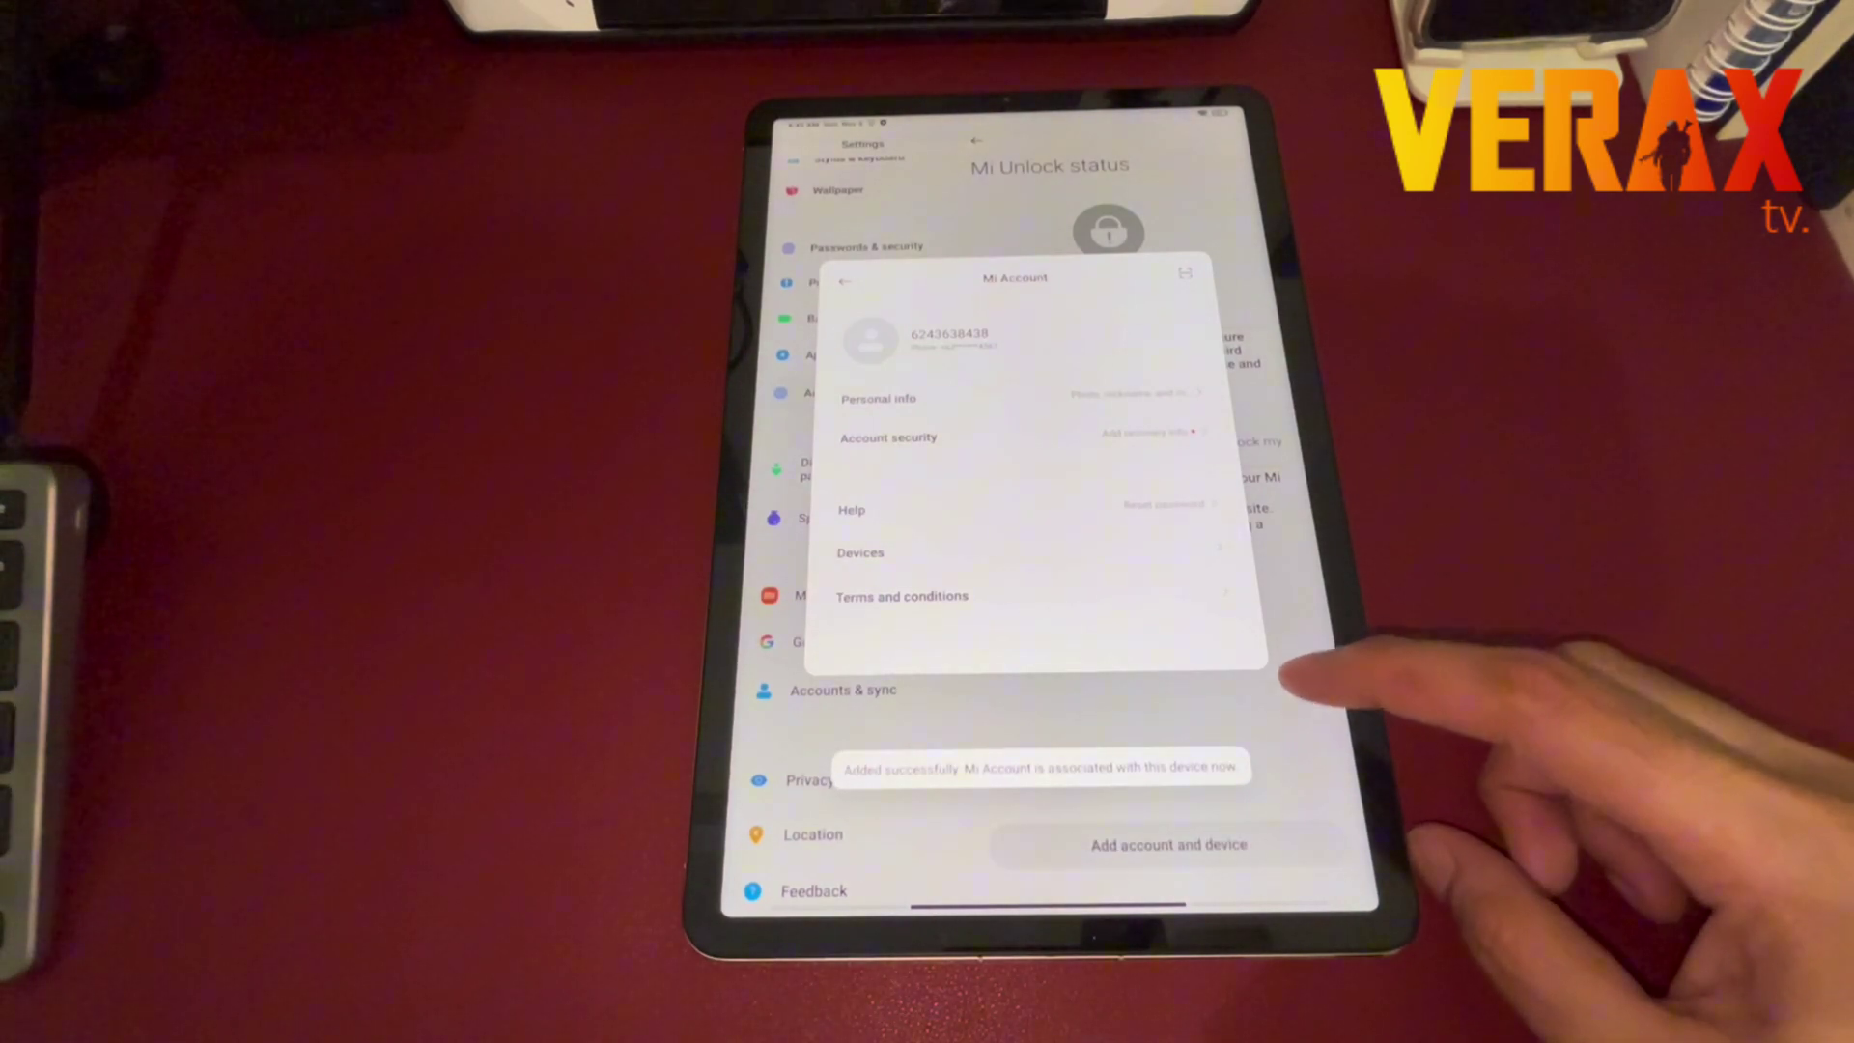
left_click(1282, 679)
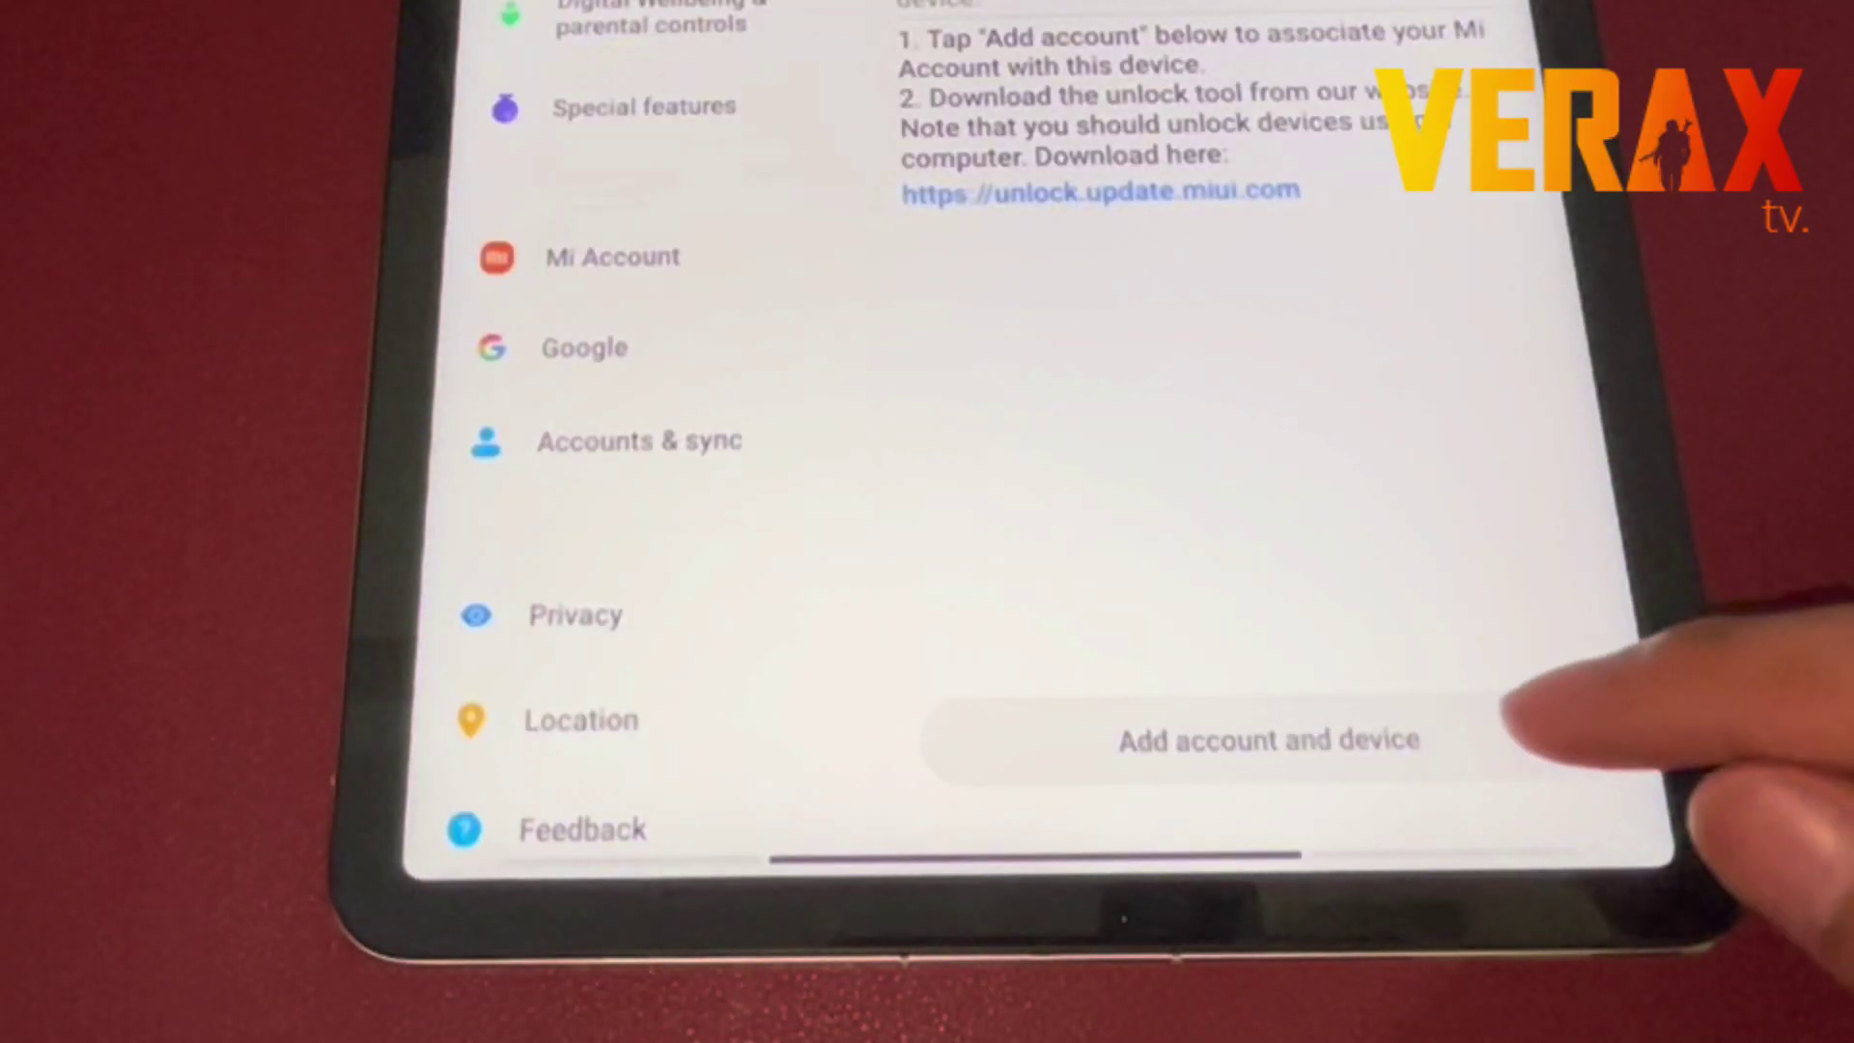
left_click(1275, 844)
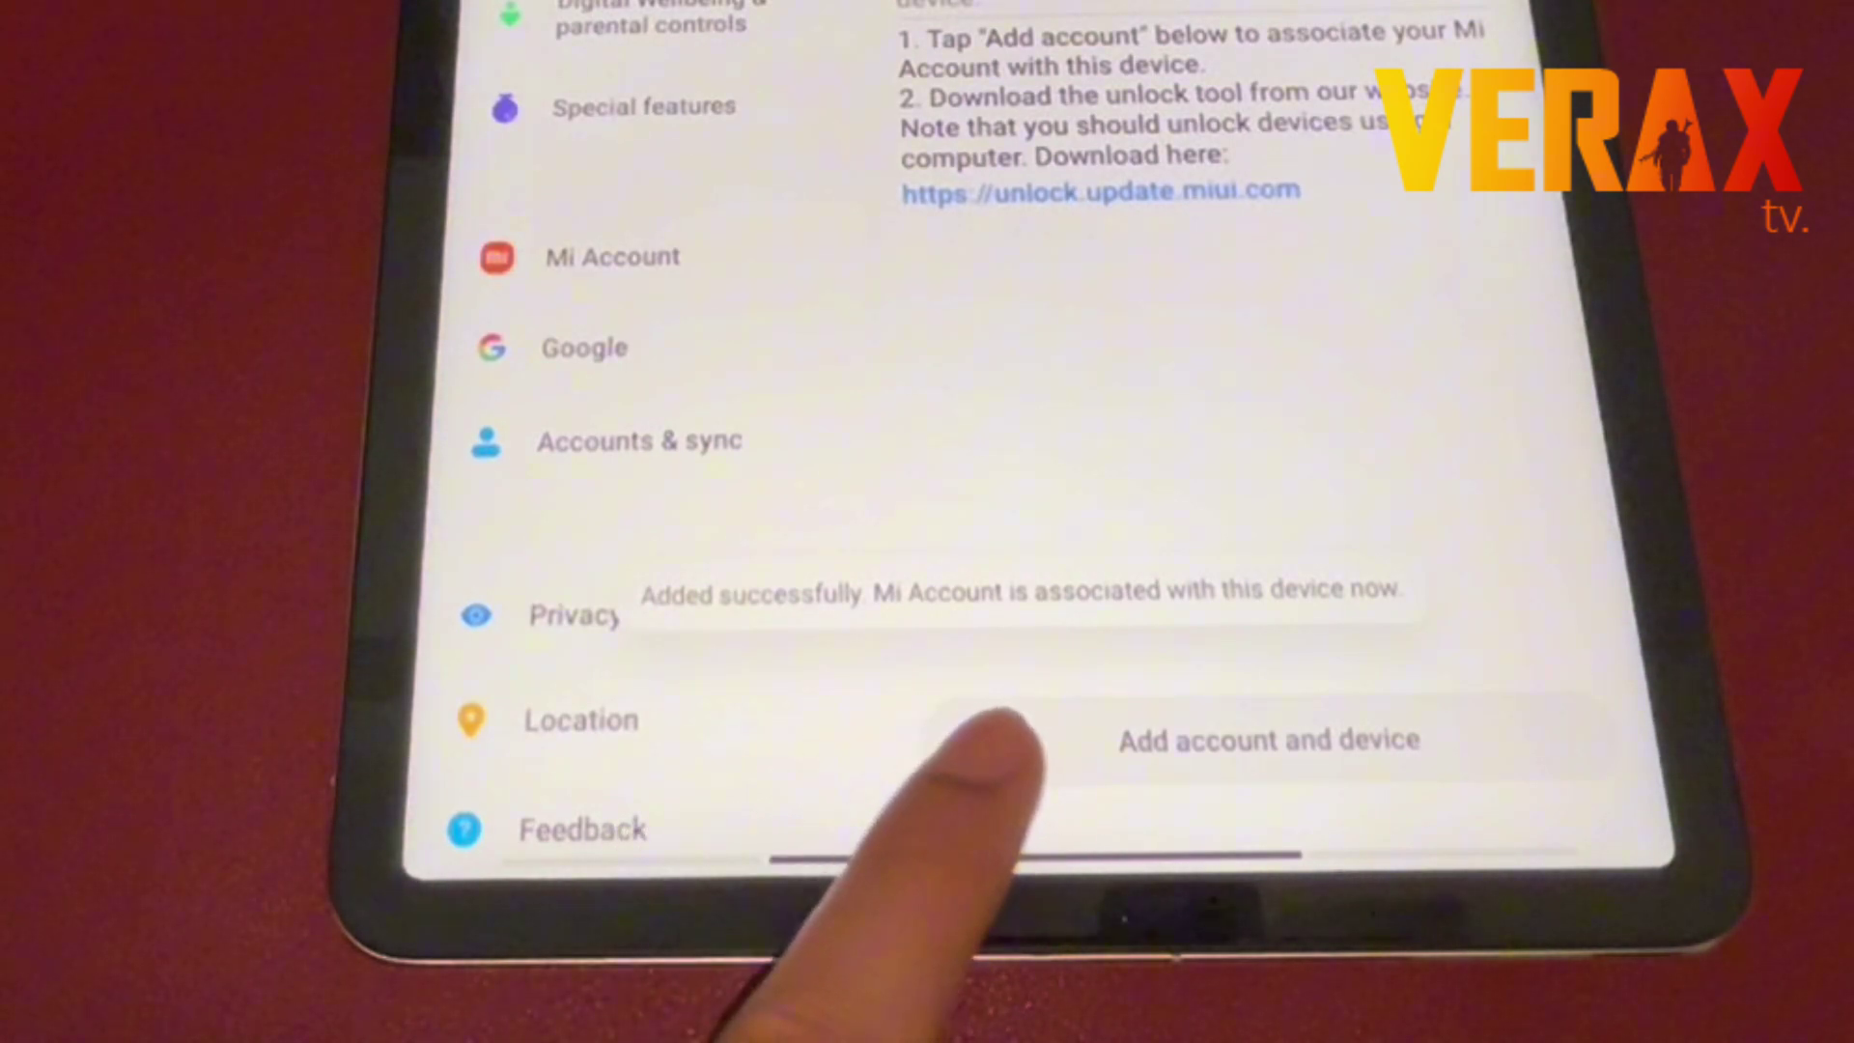
left_click(1188, 732)
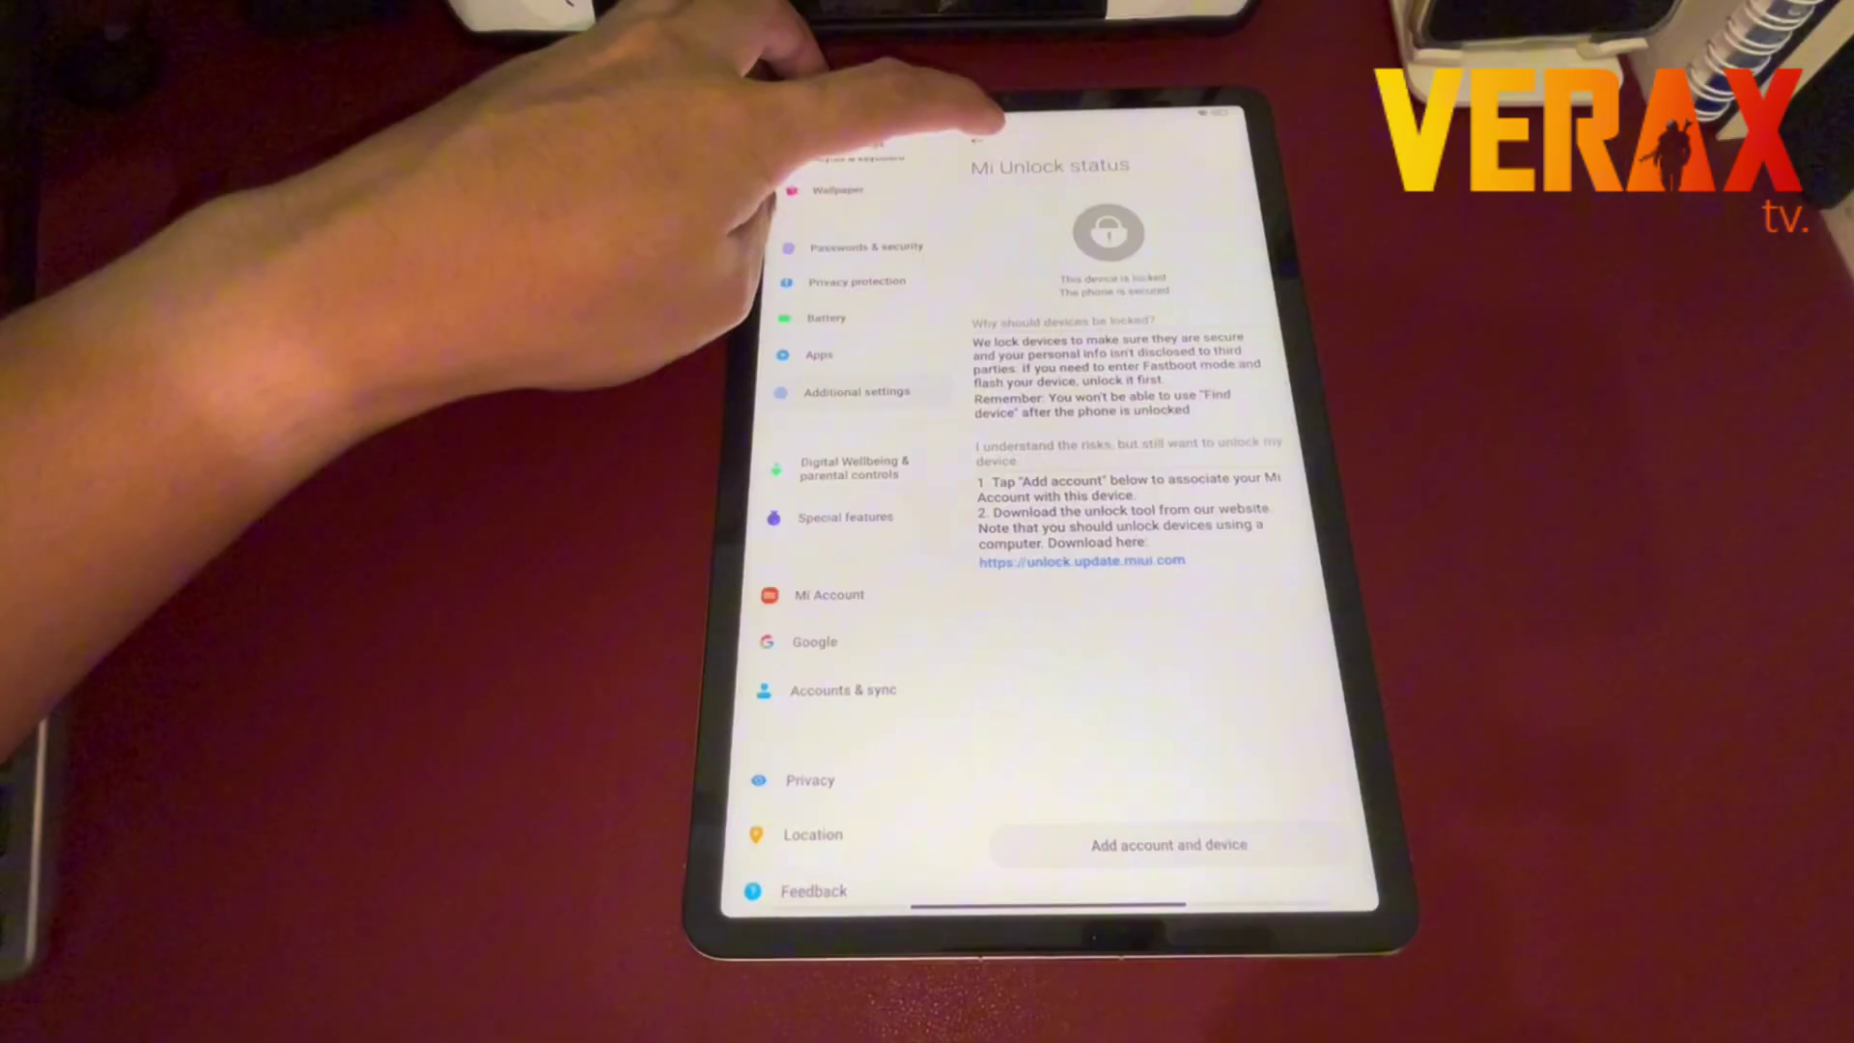
Enable USB debugging, checking 'I'm aware of the possible risks' and confirming OK.
left_click(974, 139)
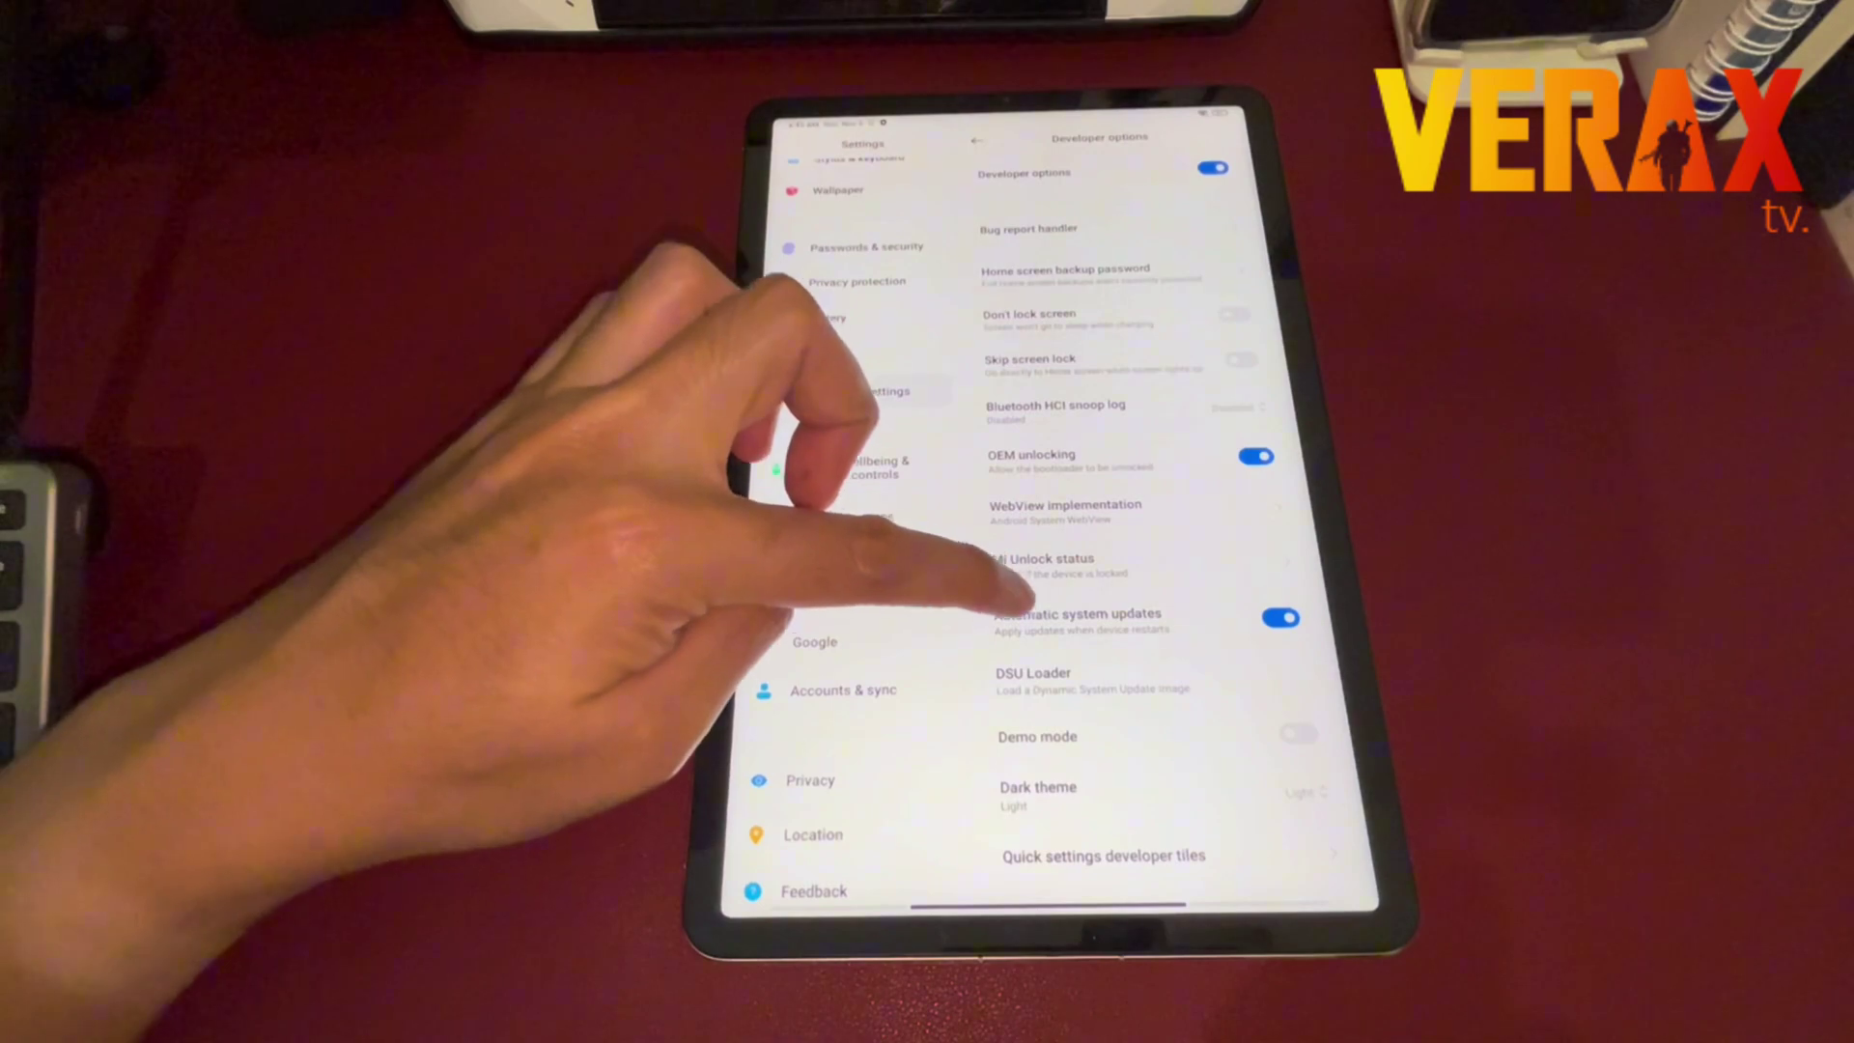
scroll(994, 579, "down", 3)
scroll(1000, 486, "down", 2)
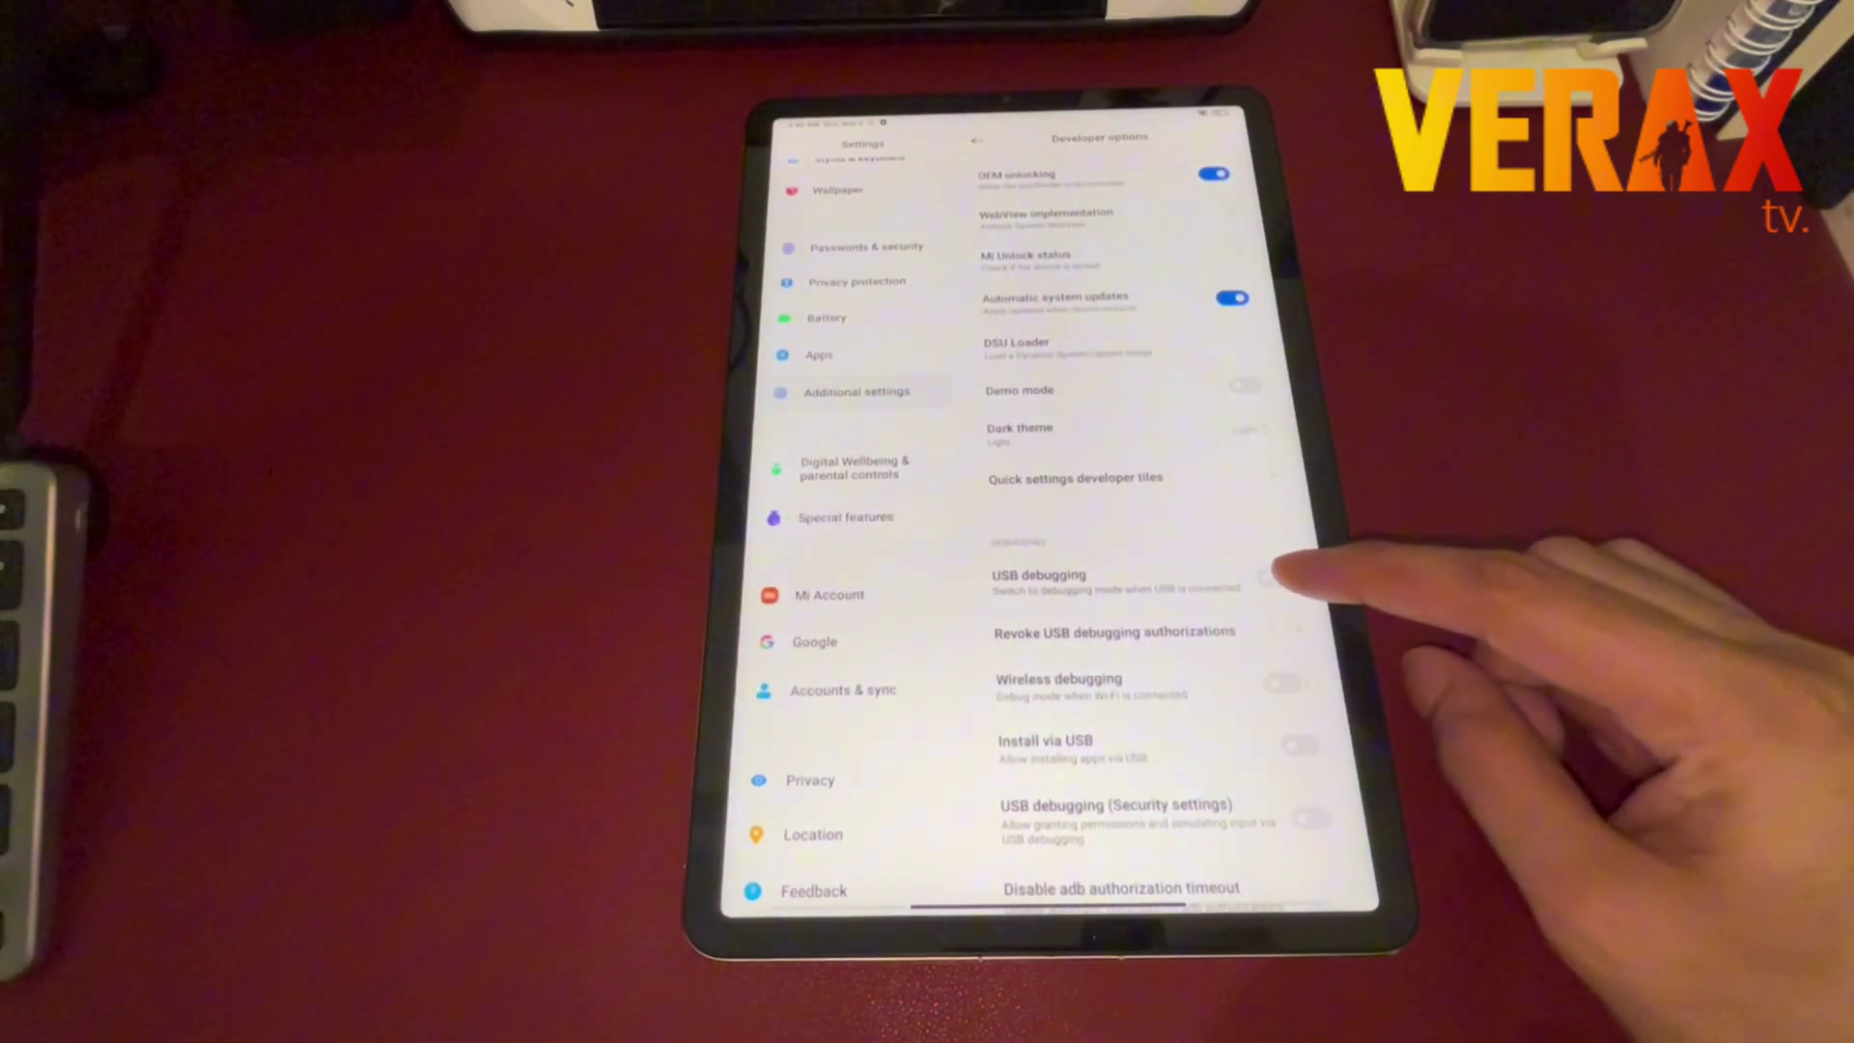
left_click(1274, 579)
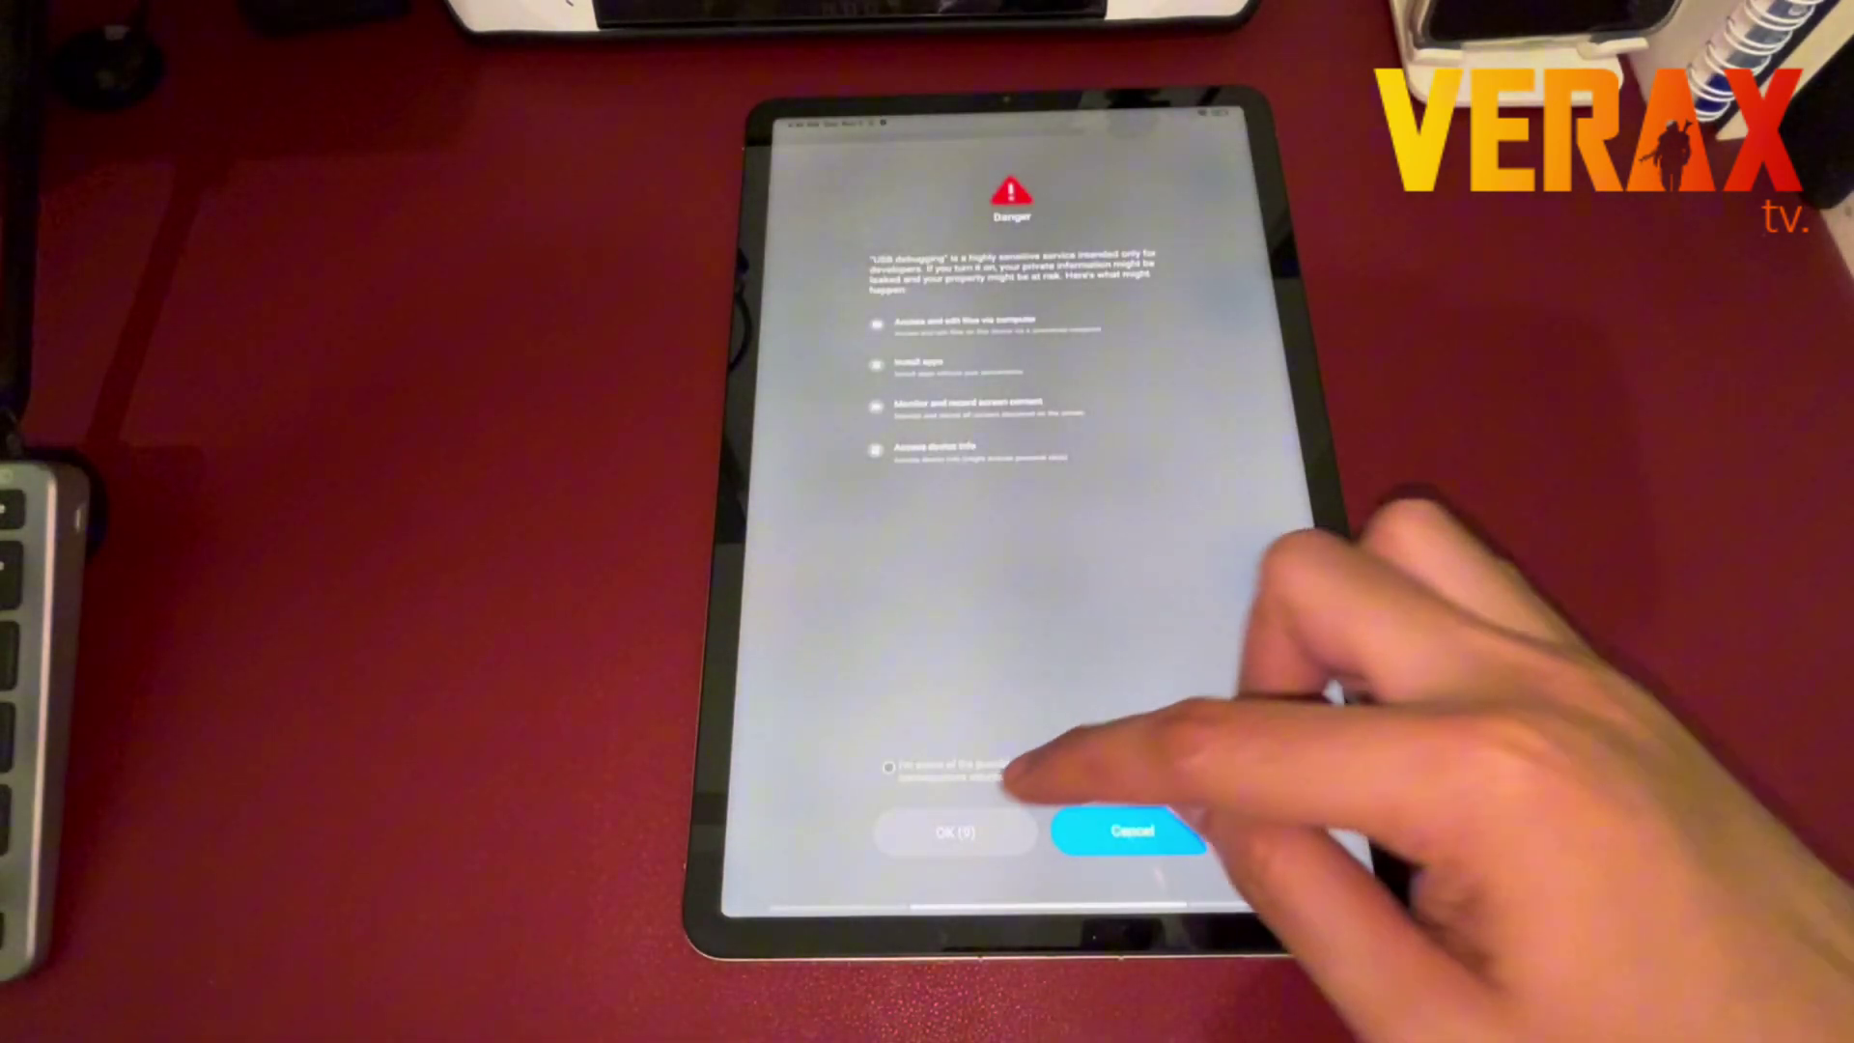
left_click(888, 767)
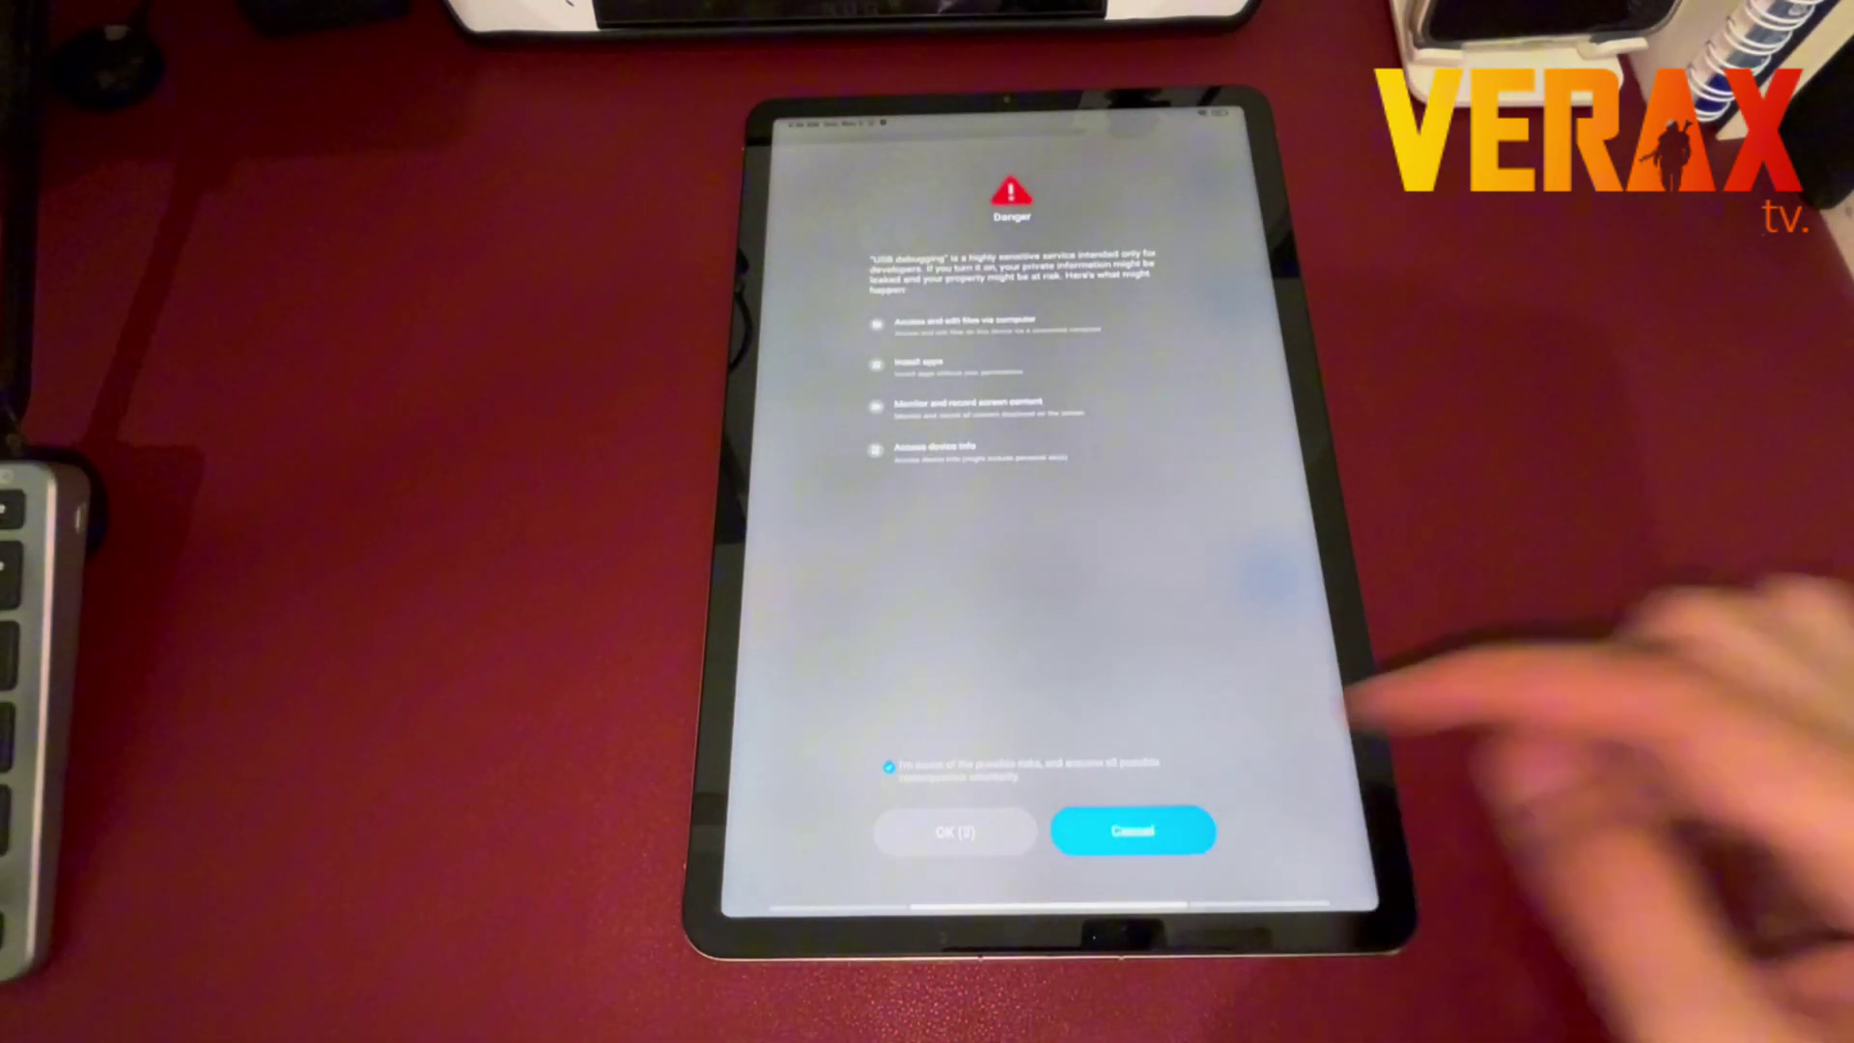
left_click(955, 832)
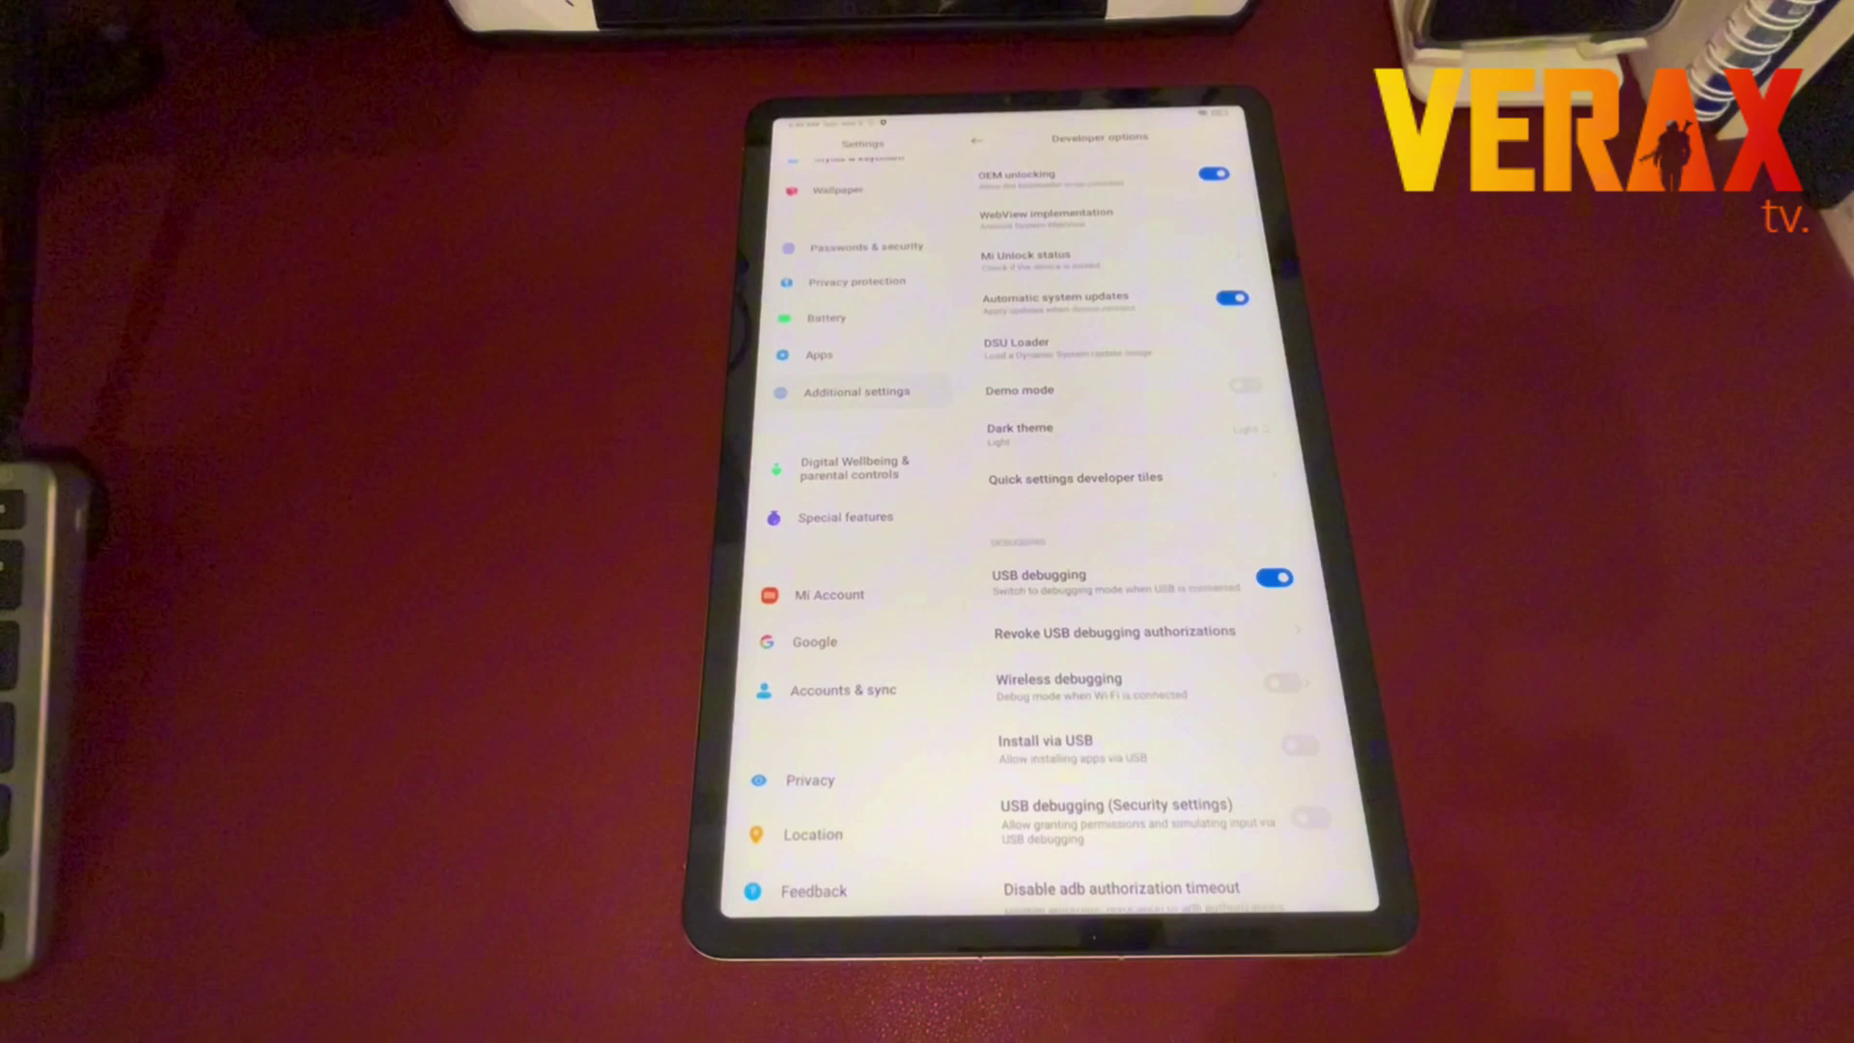
scroll(1326, 753, "down", 2)
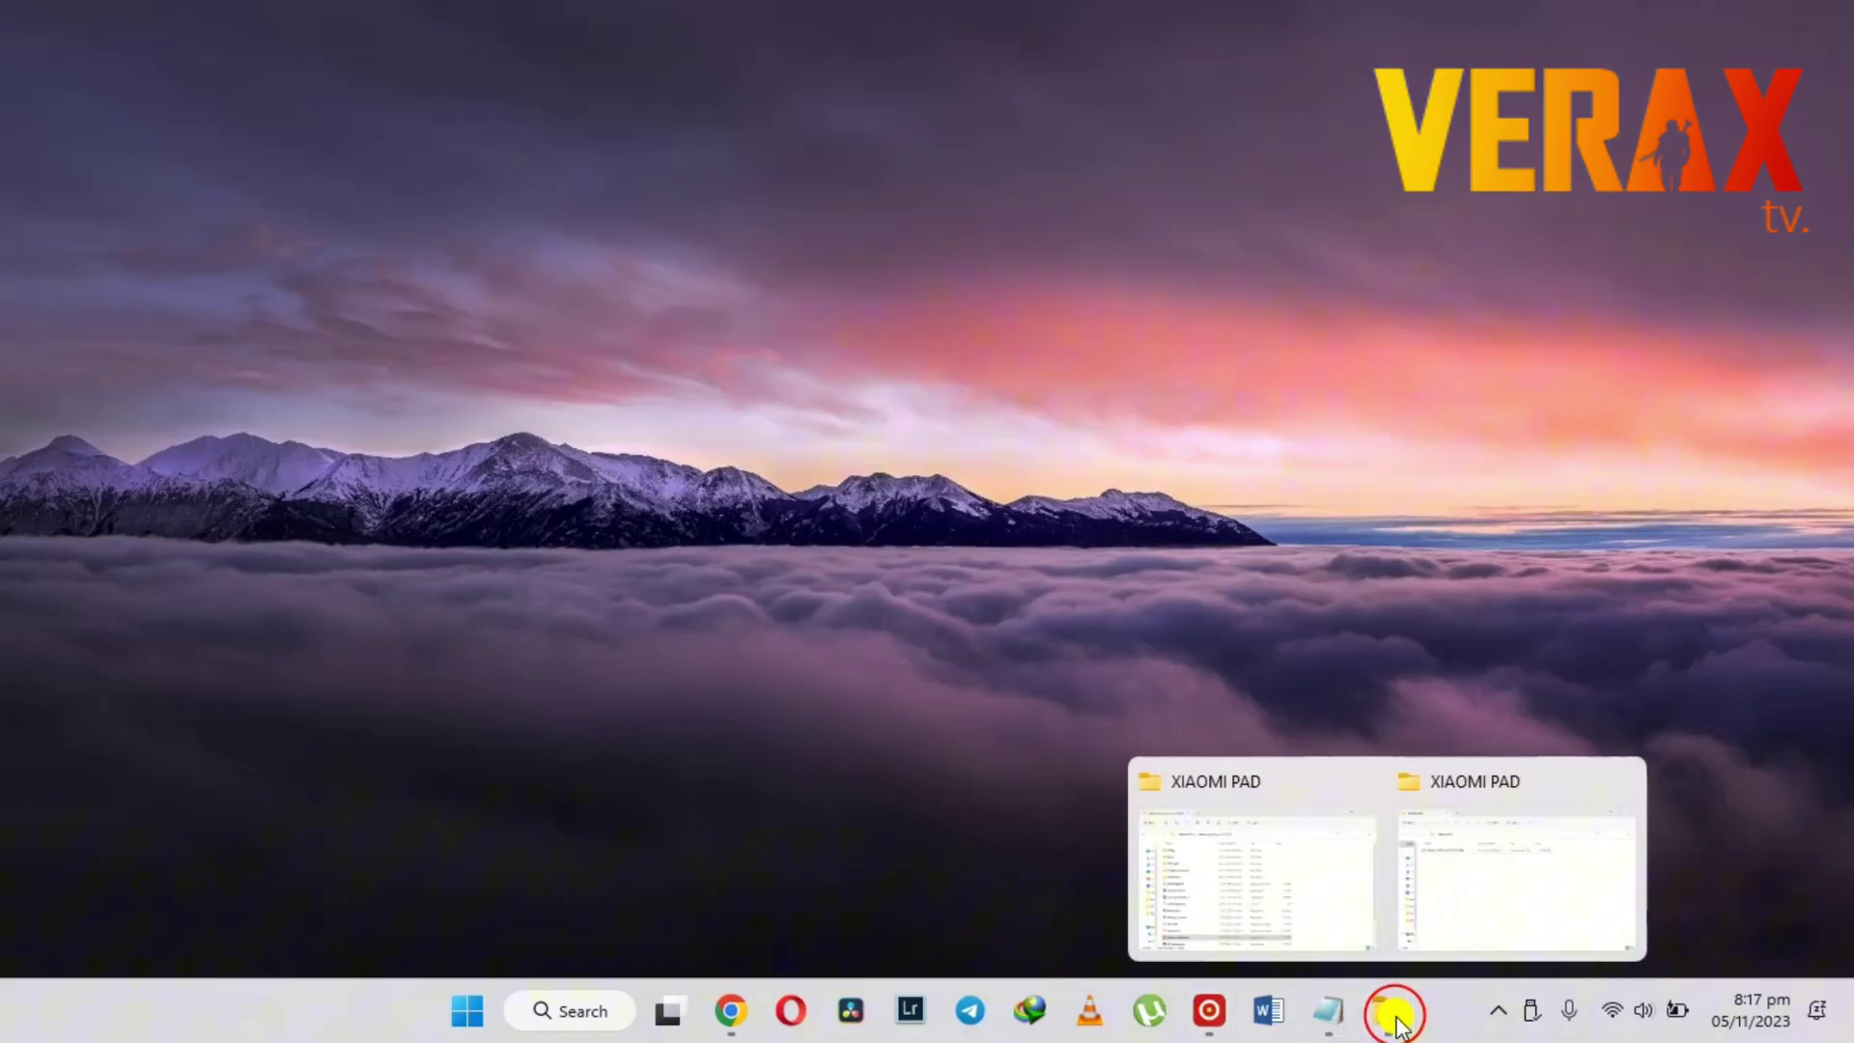
Extract the miflash_unlock zip in the XIAOMI PAD folder with WinRAR.
left_click(1477, 806)
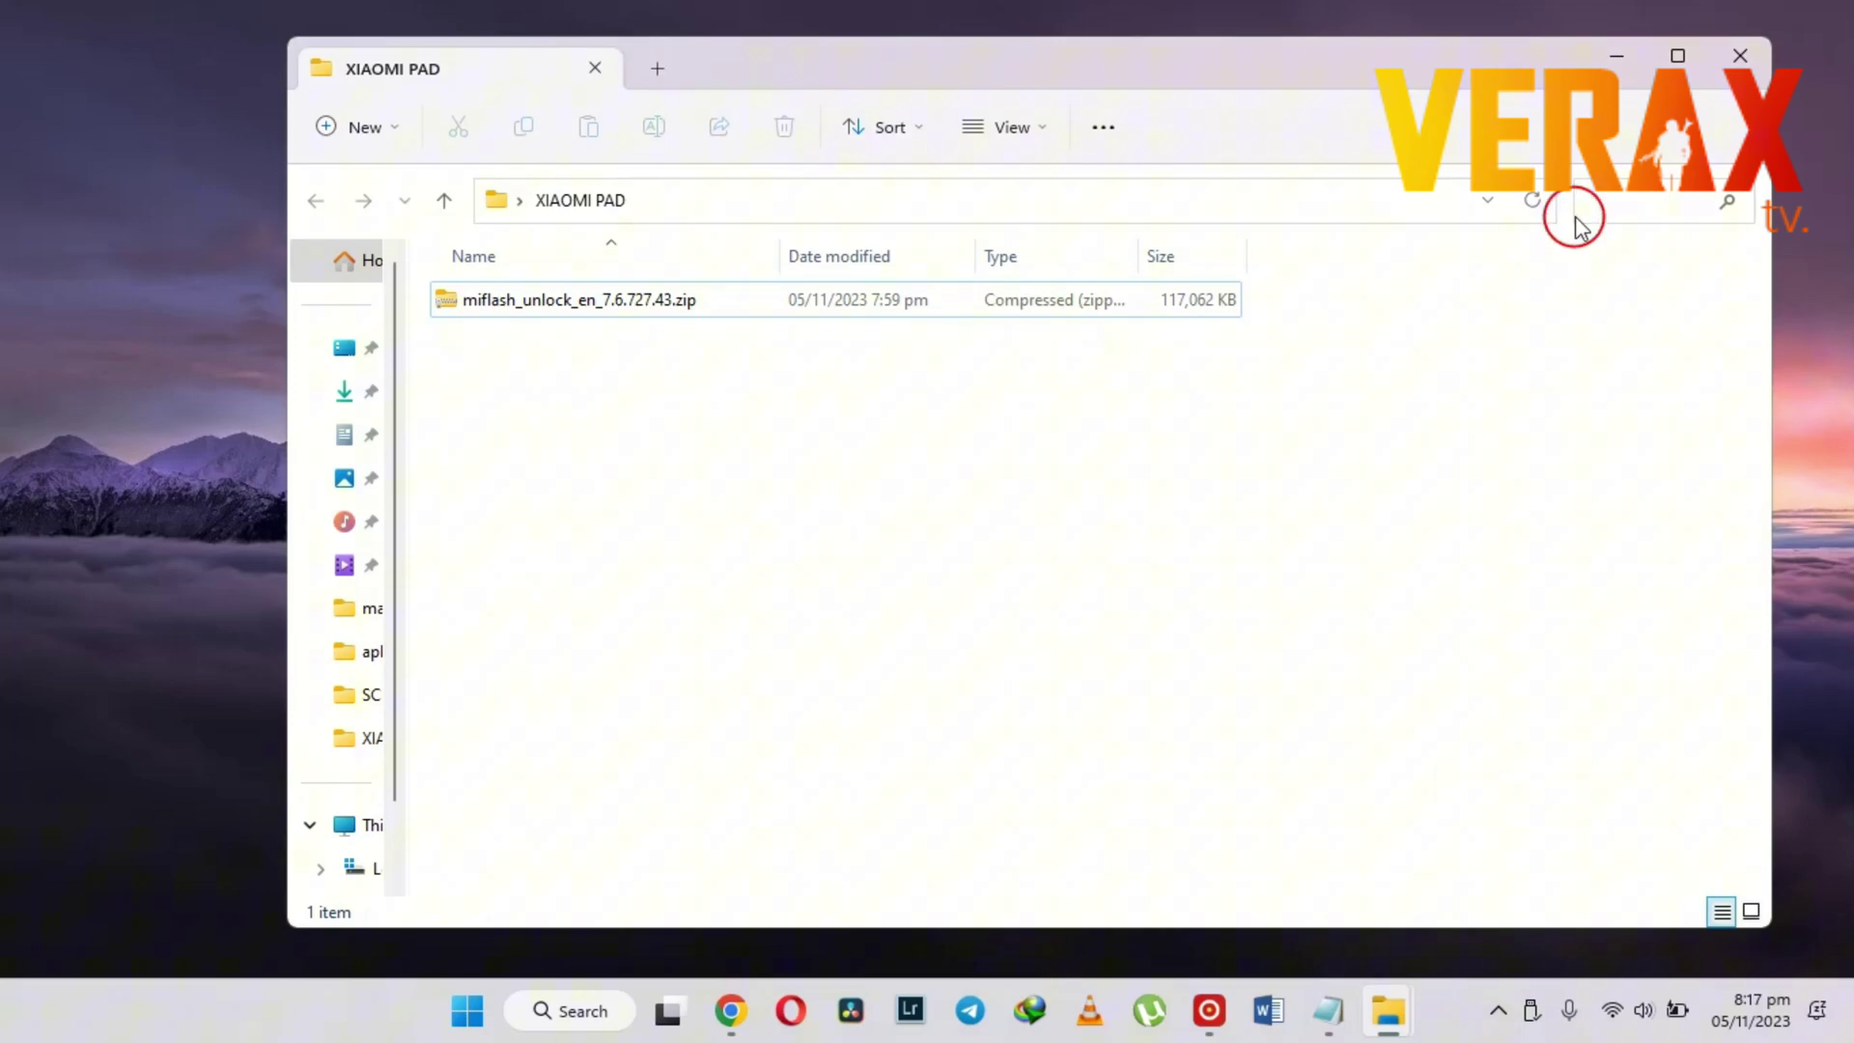
left_click(744, 310)
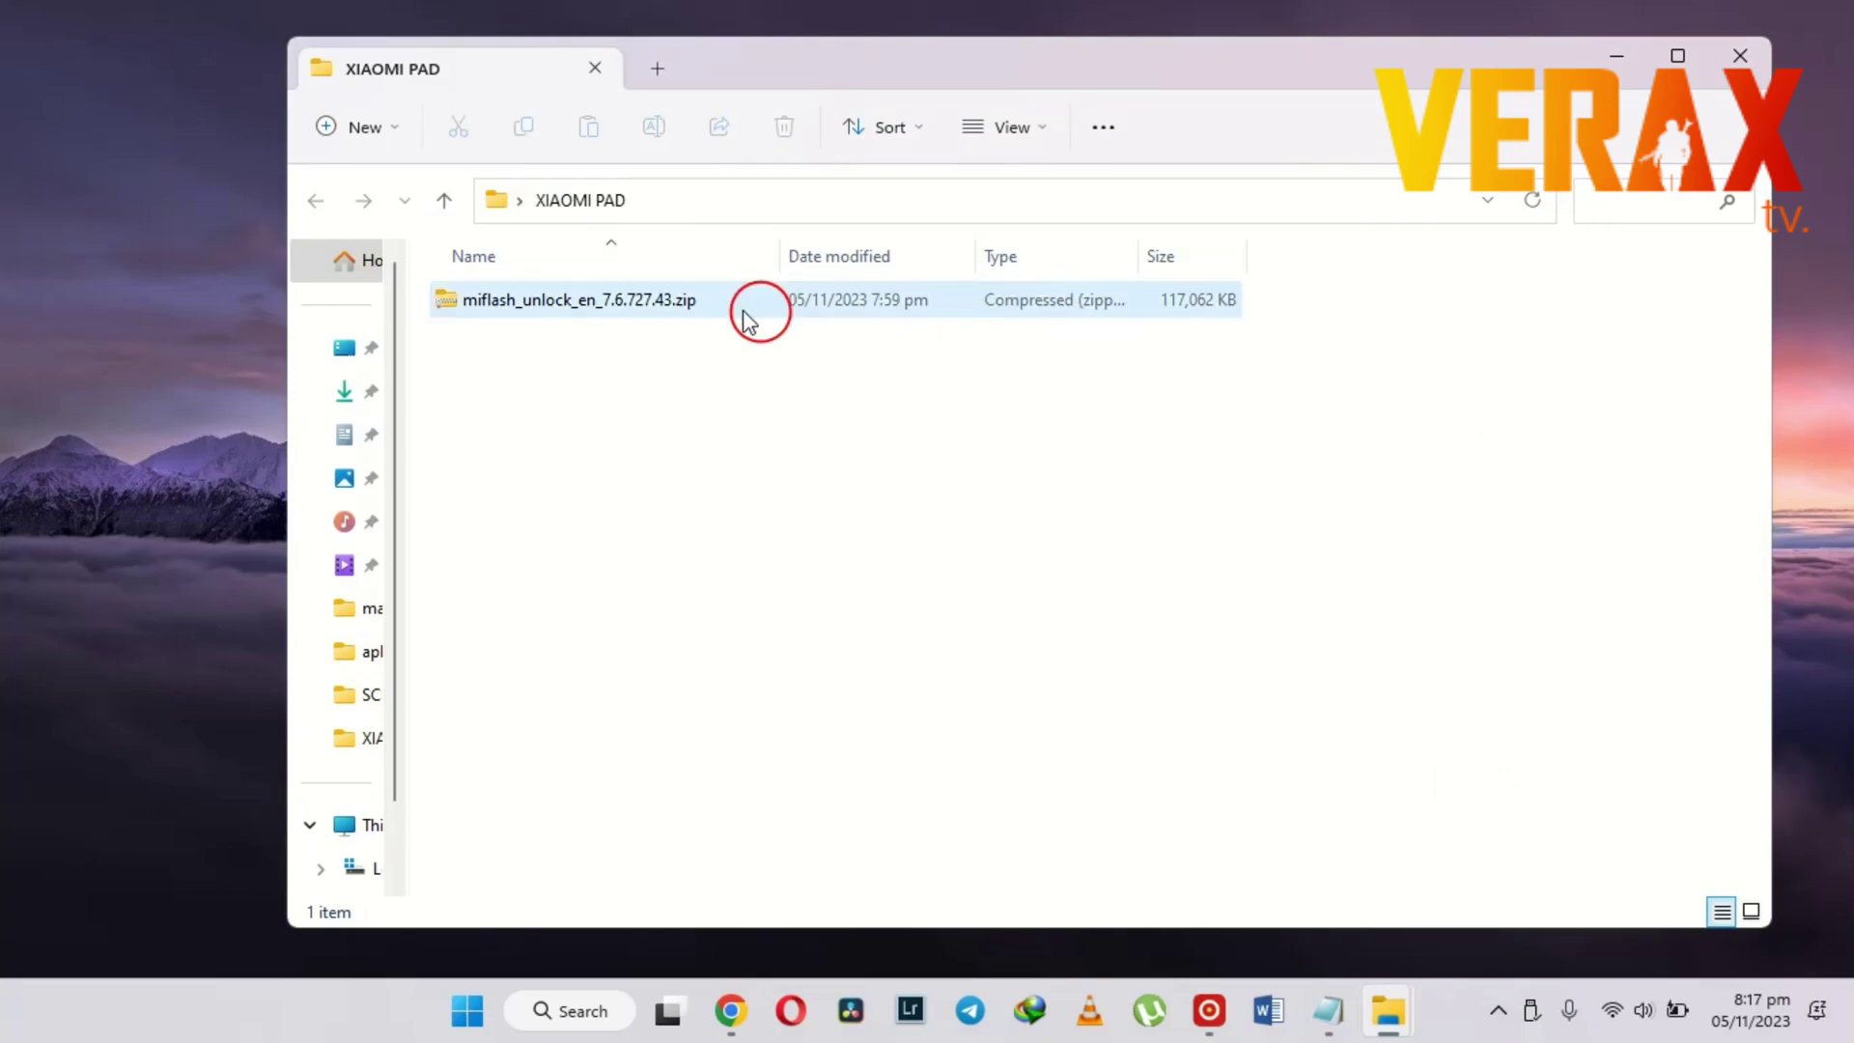
right_click(685, 306)
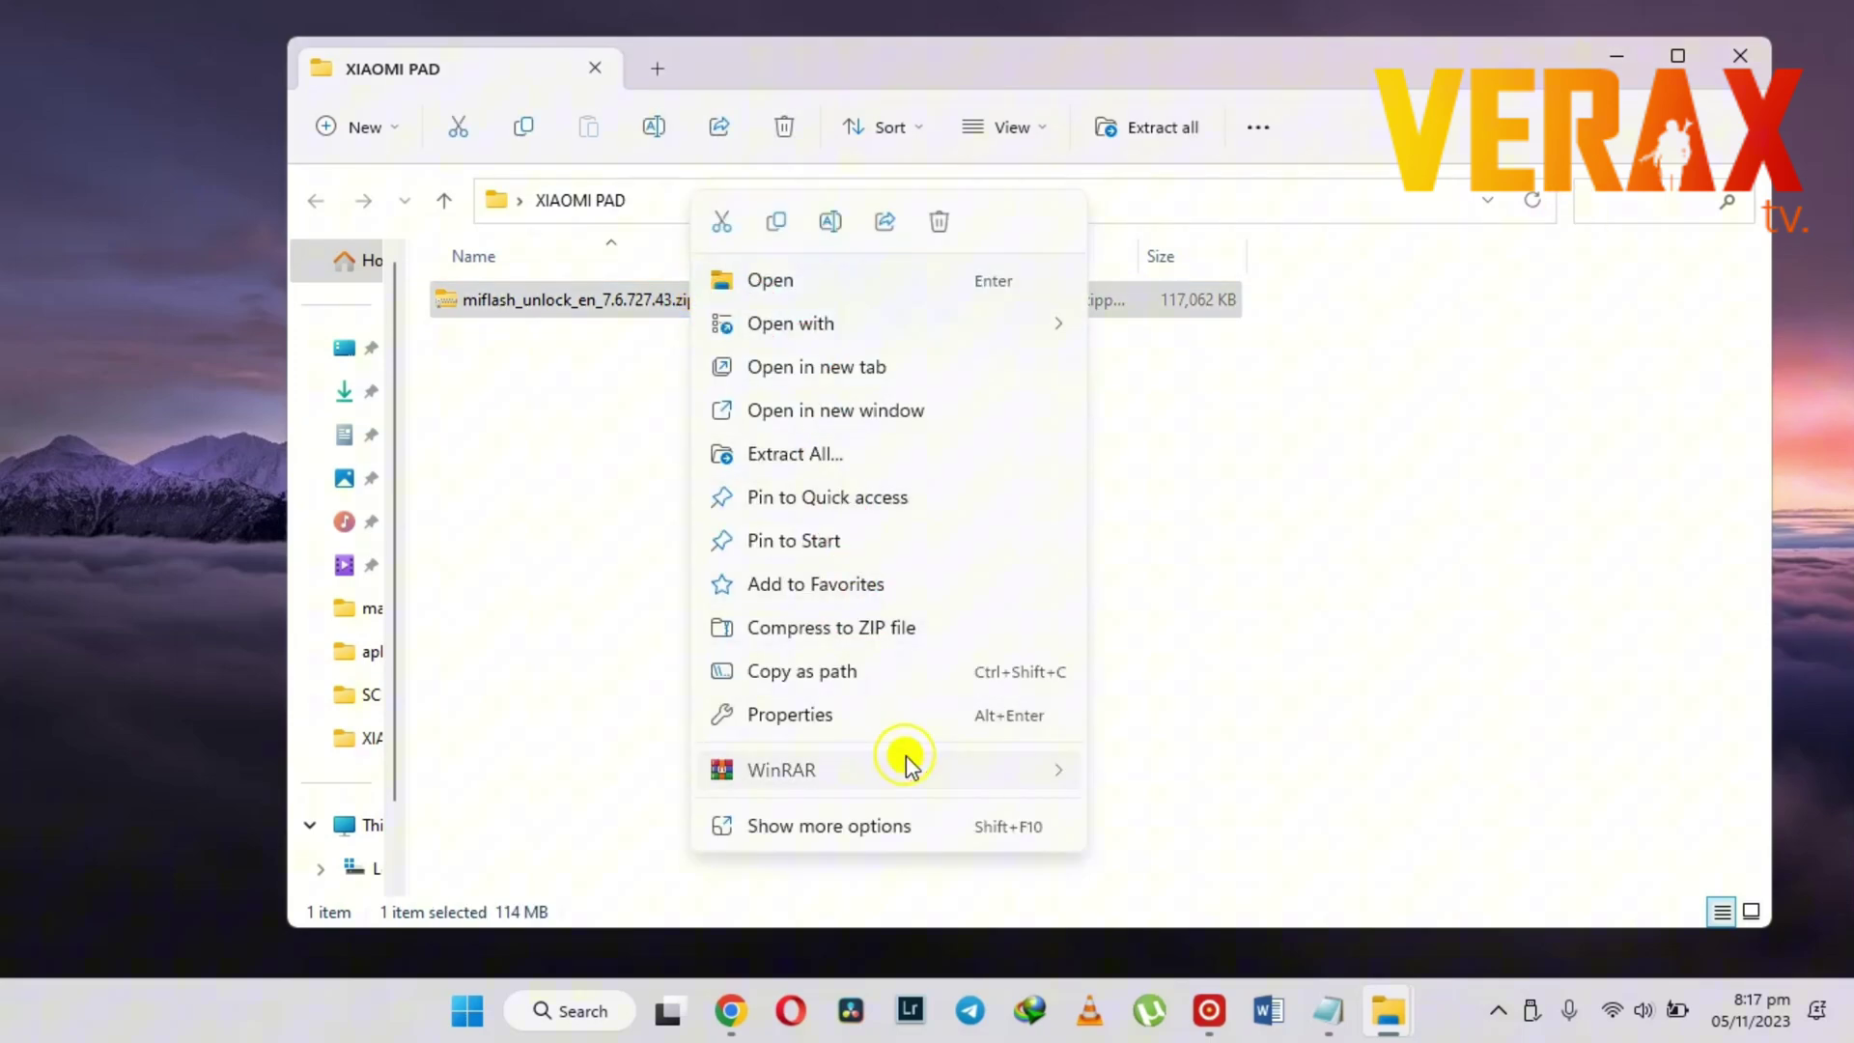
left_click(1185, 866)
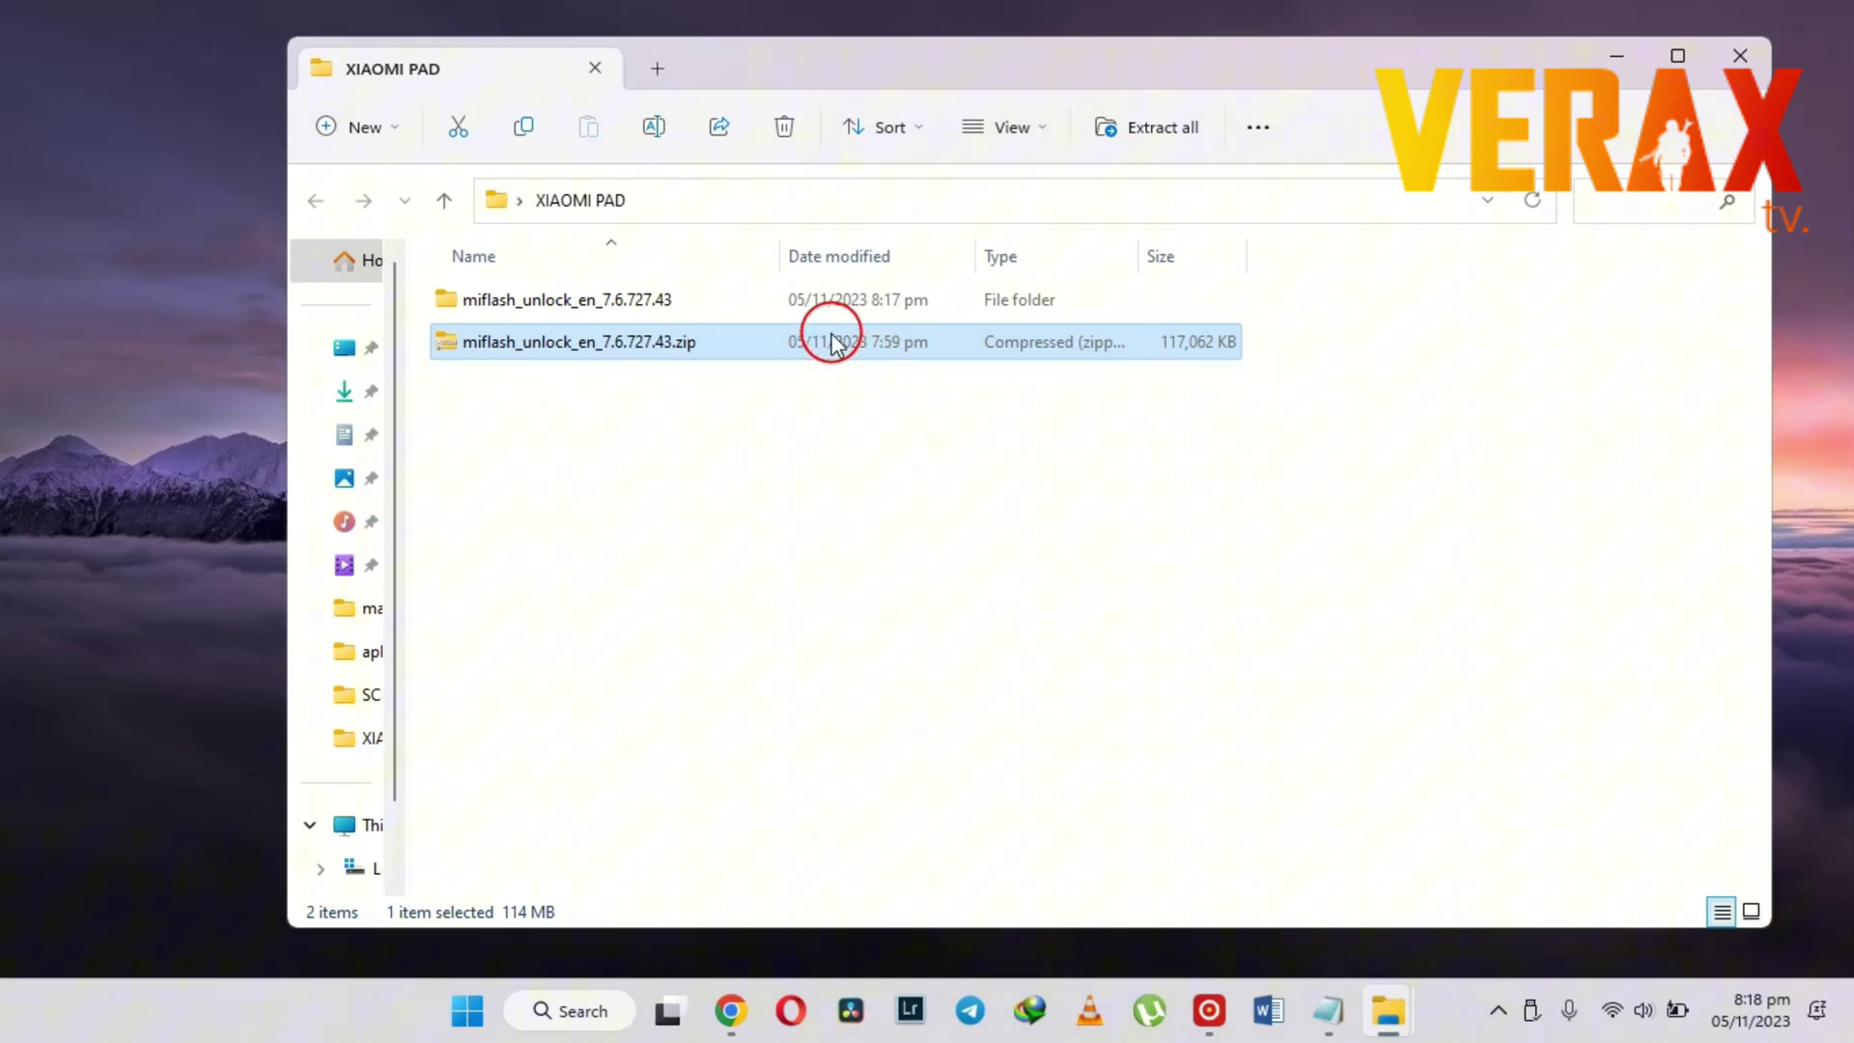
Run miflash_unlock.exe from miflash_unlock_en_7.6.727.43 as administrator.
double_click(796, 300)
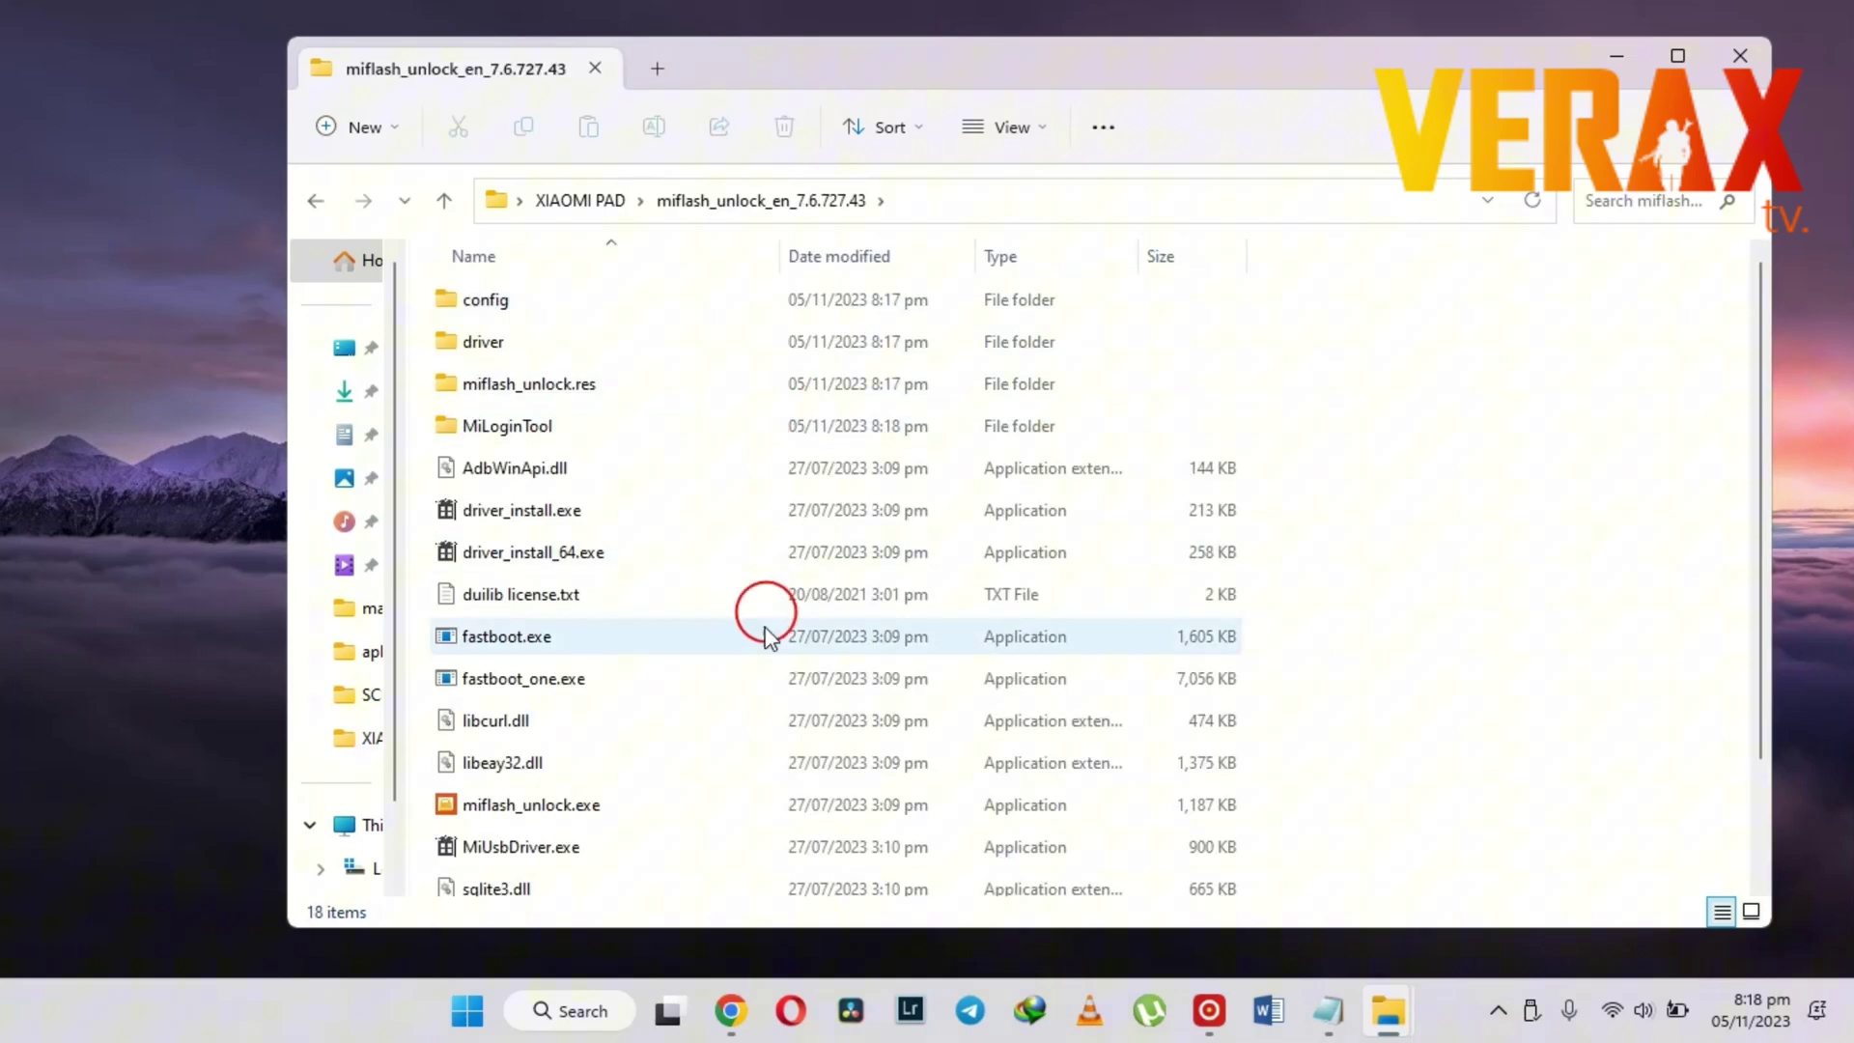
right_click(681, 815)
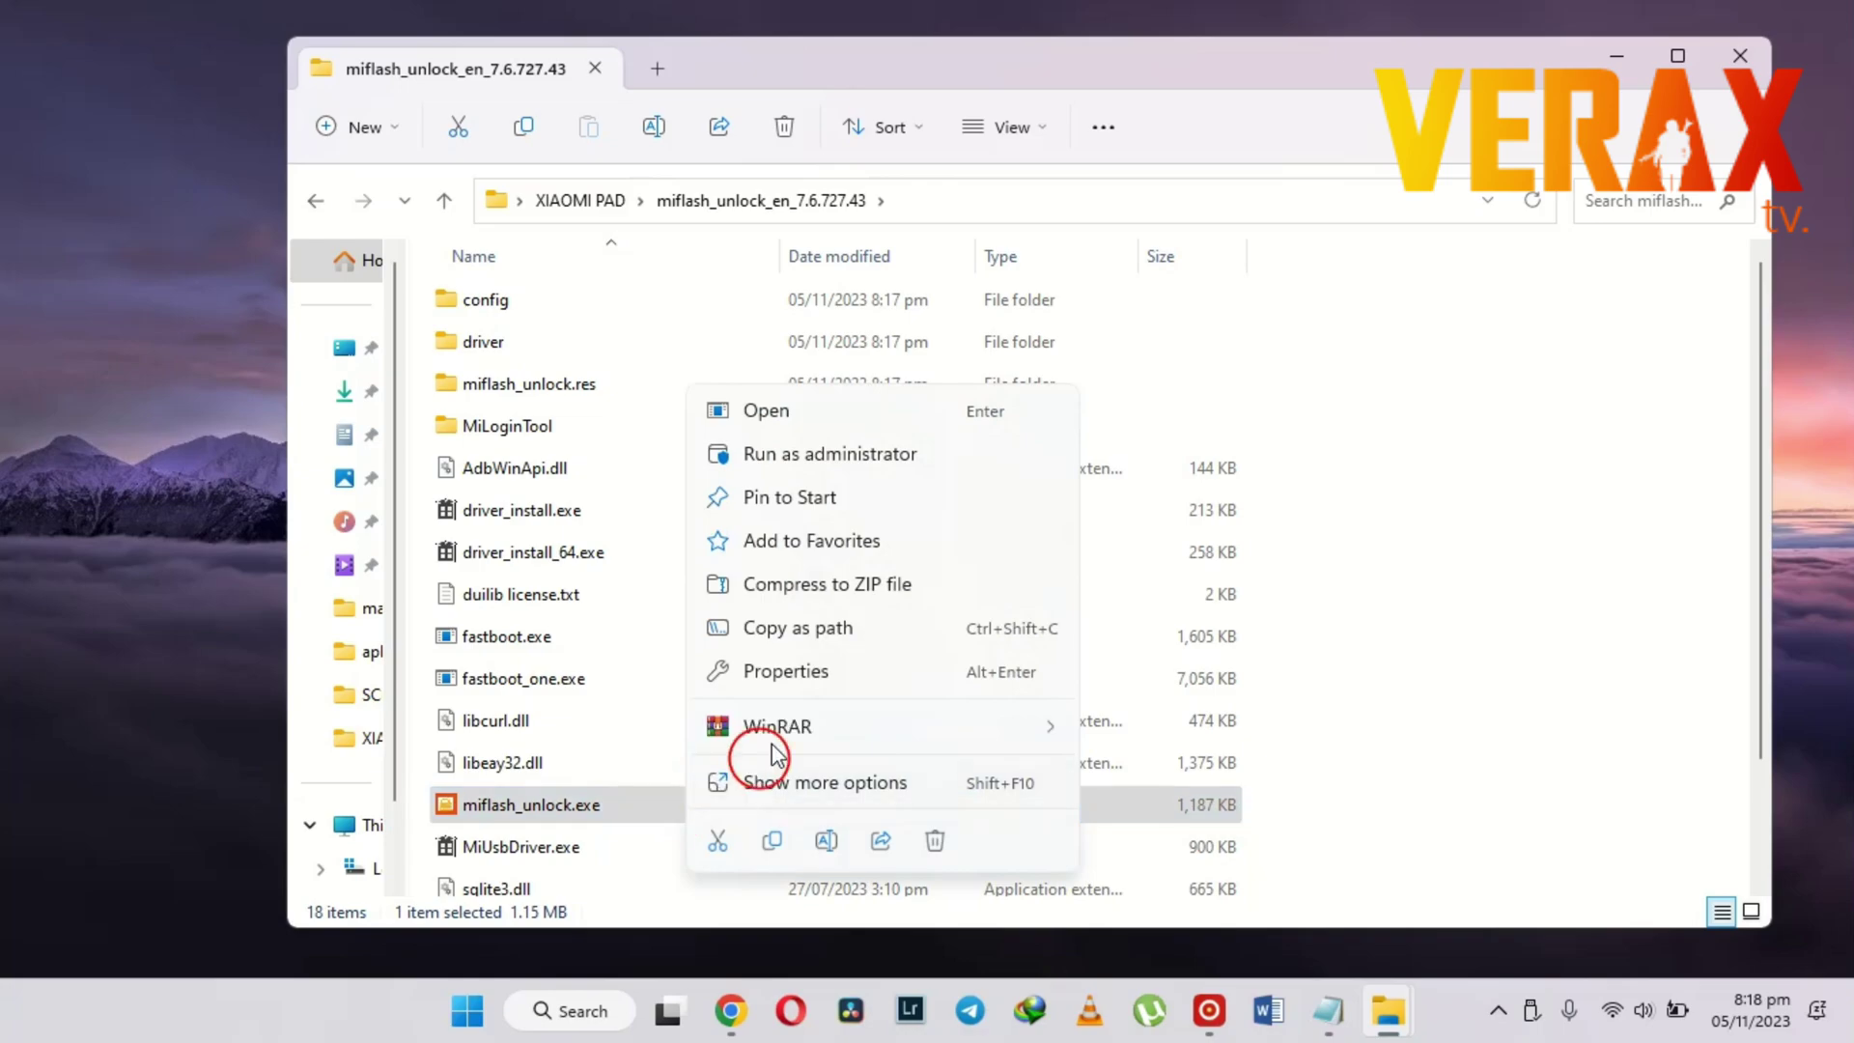
left_click(880, 455)
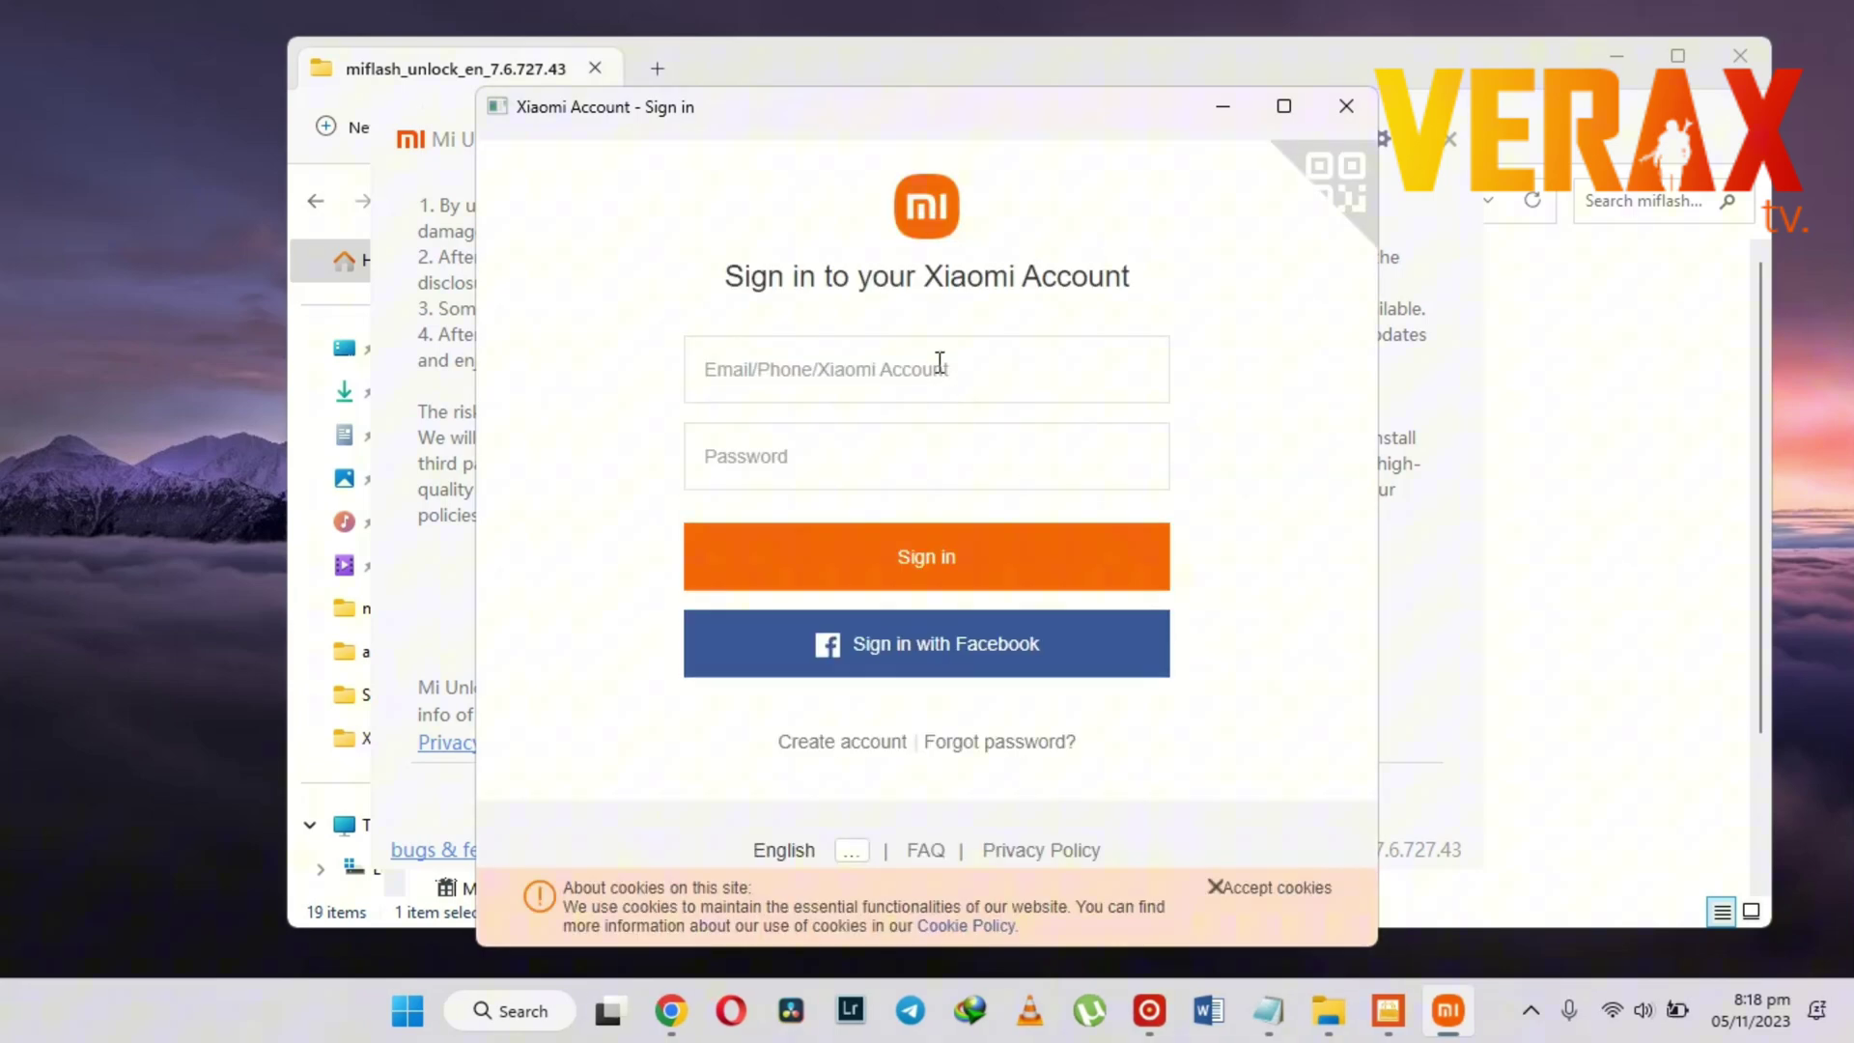
Sign in with the Xiaomi account, agree to the disclaimer, and click Unlock.
left_click(938, 359)
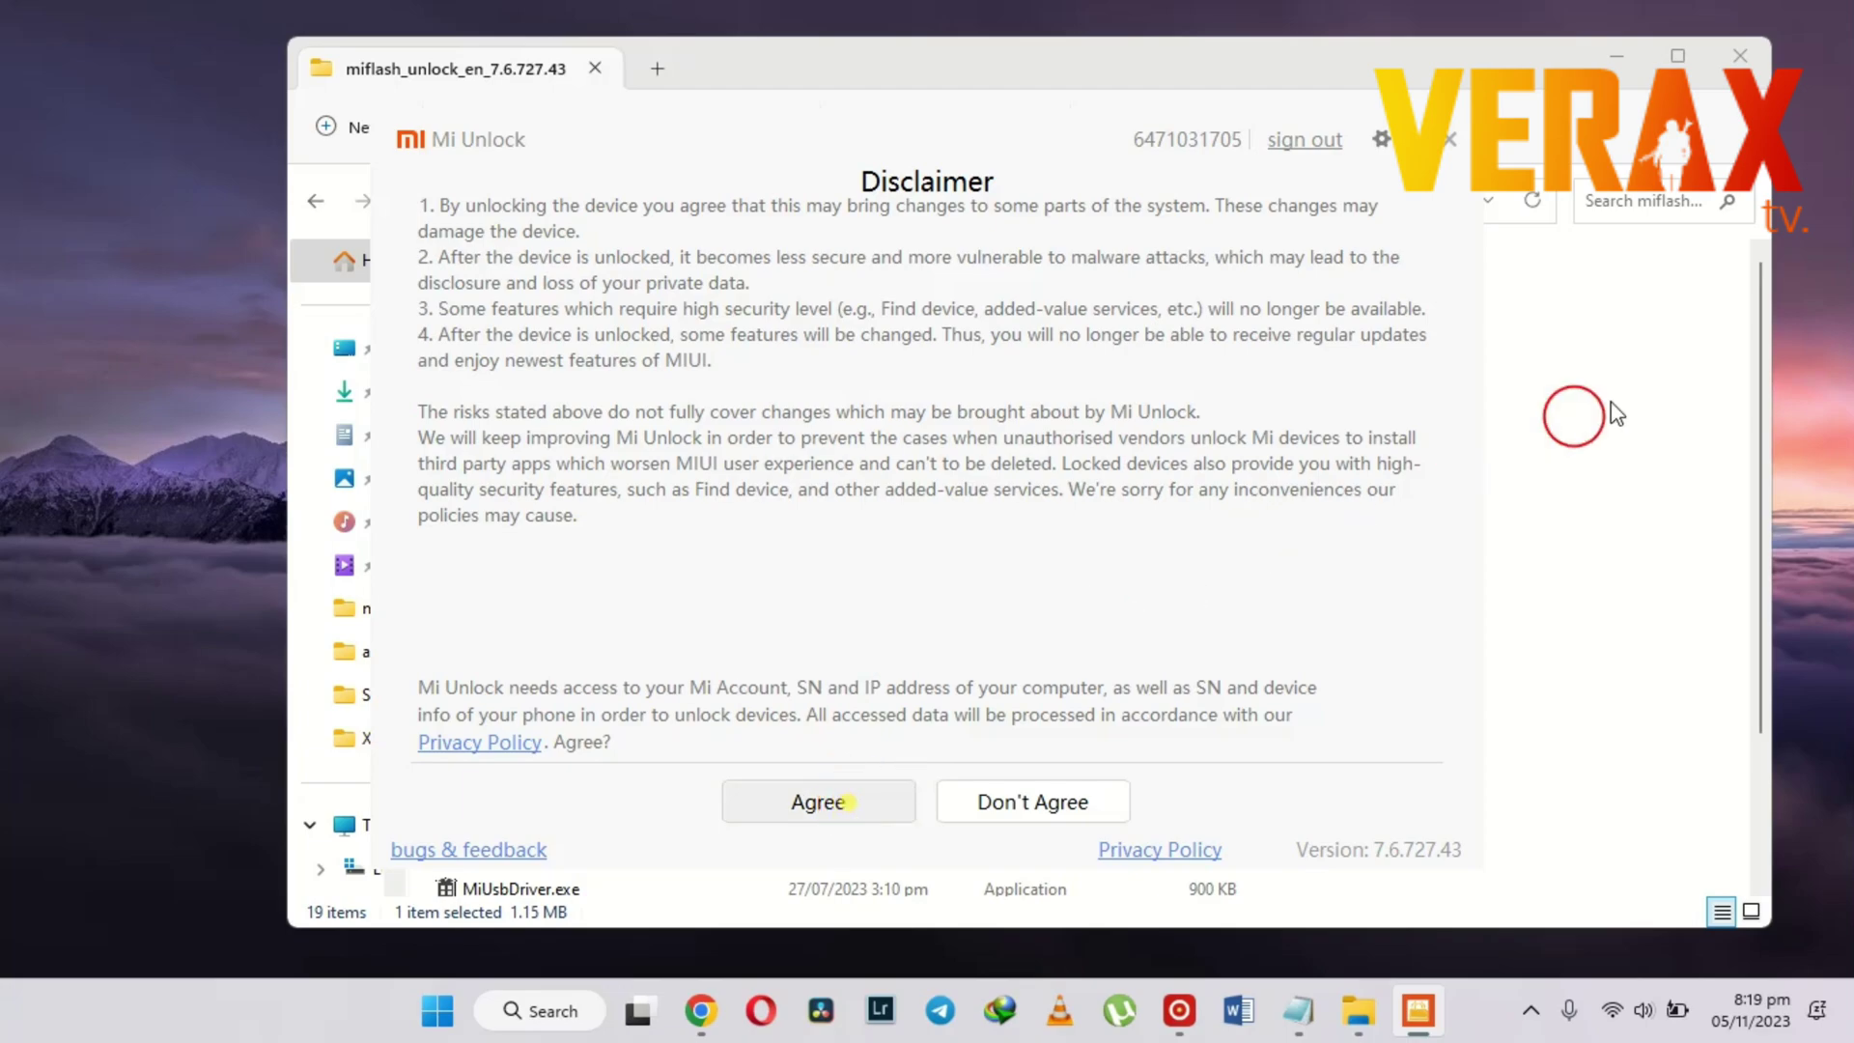
left_click(848, 801)
left_click(1629, 65)
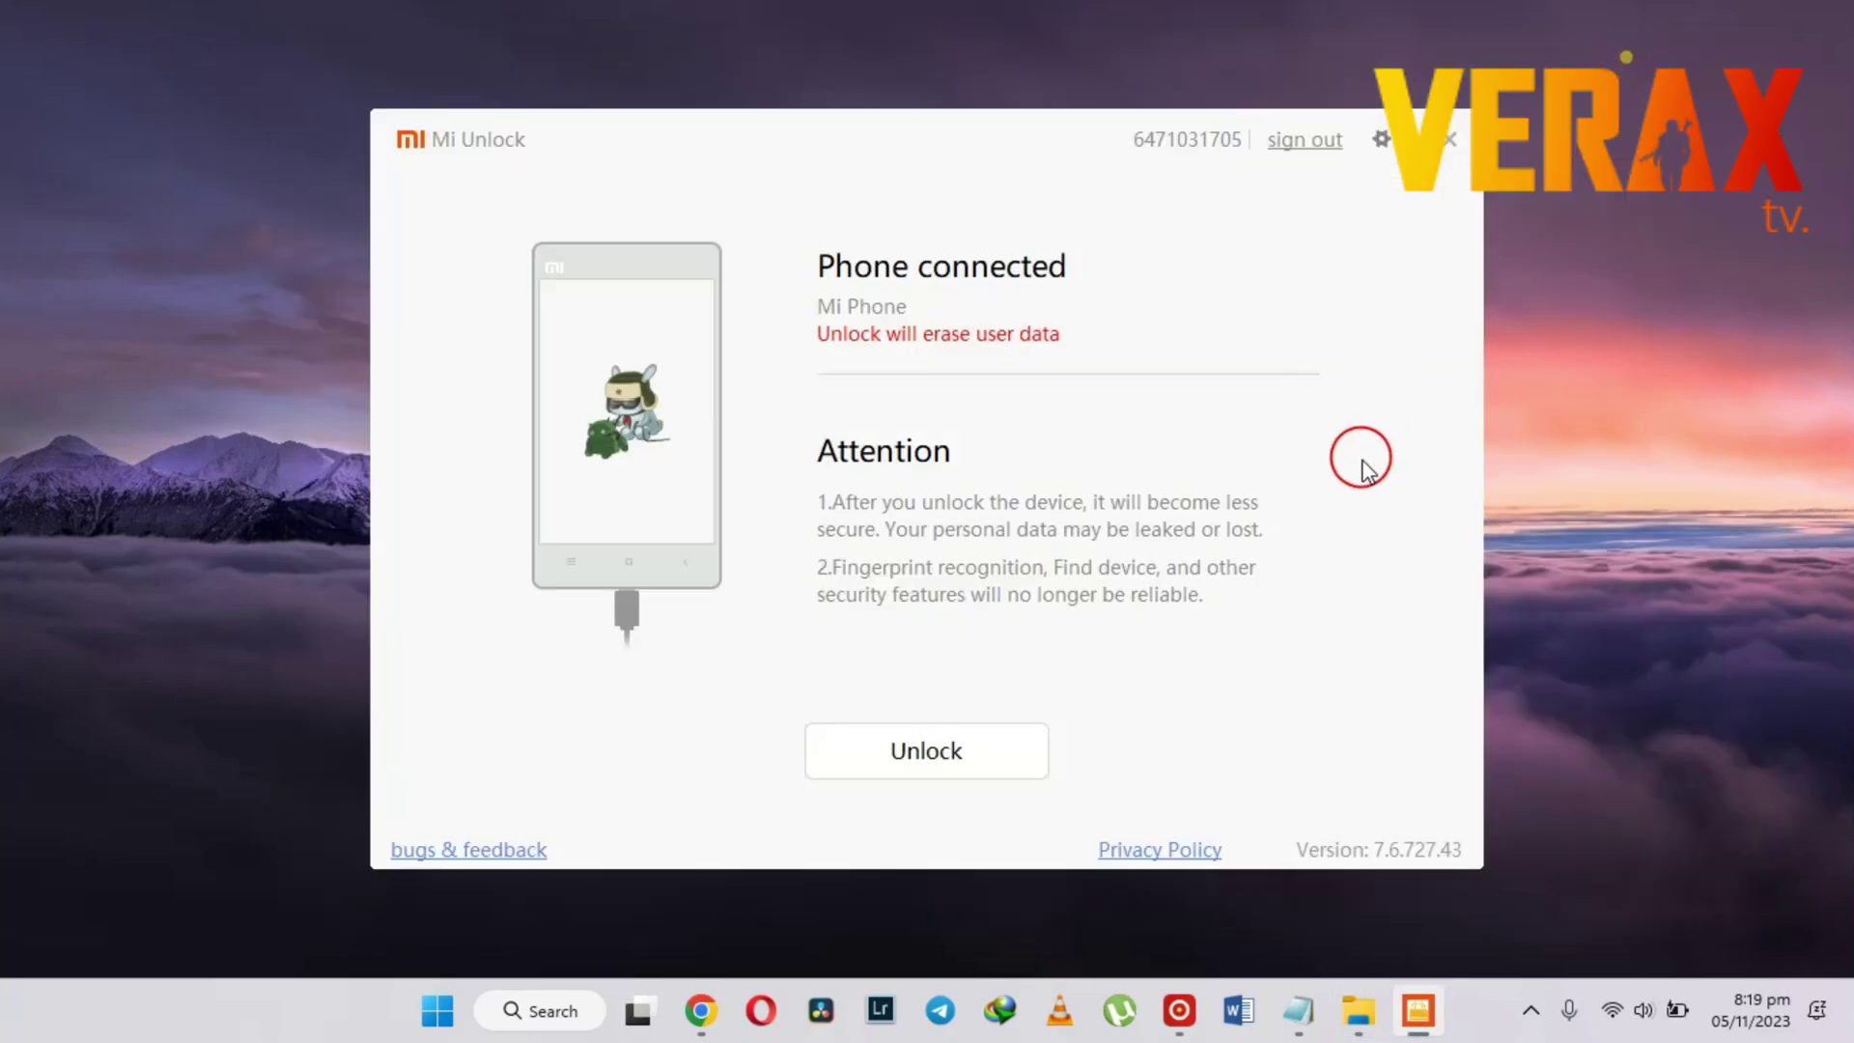
left_click(957, 754)
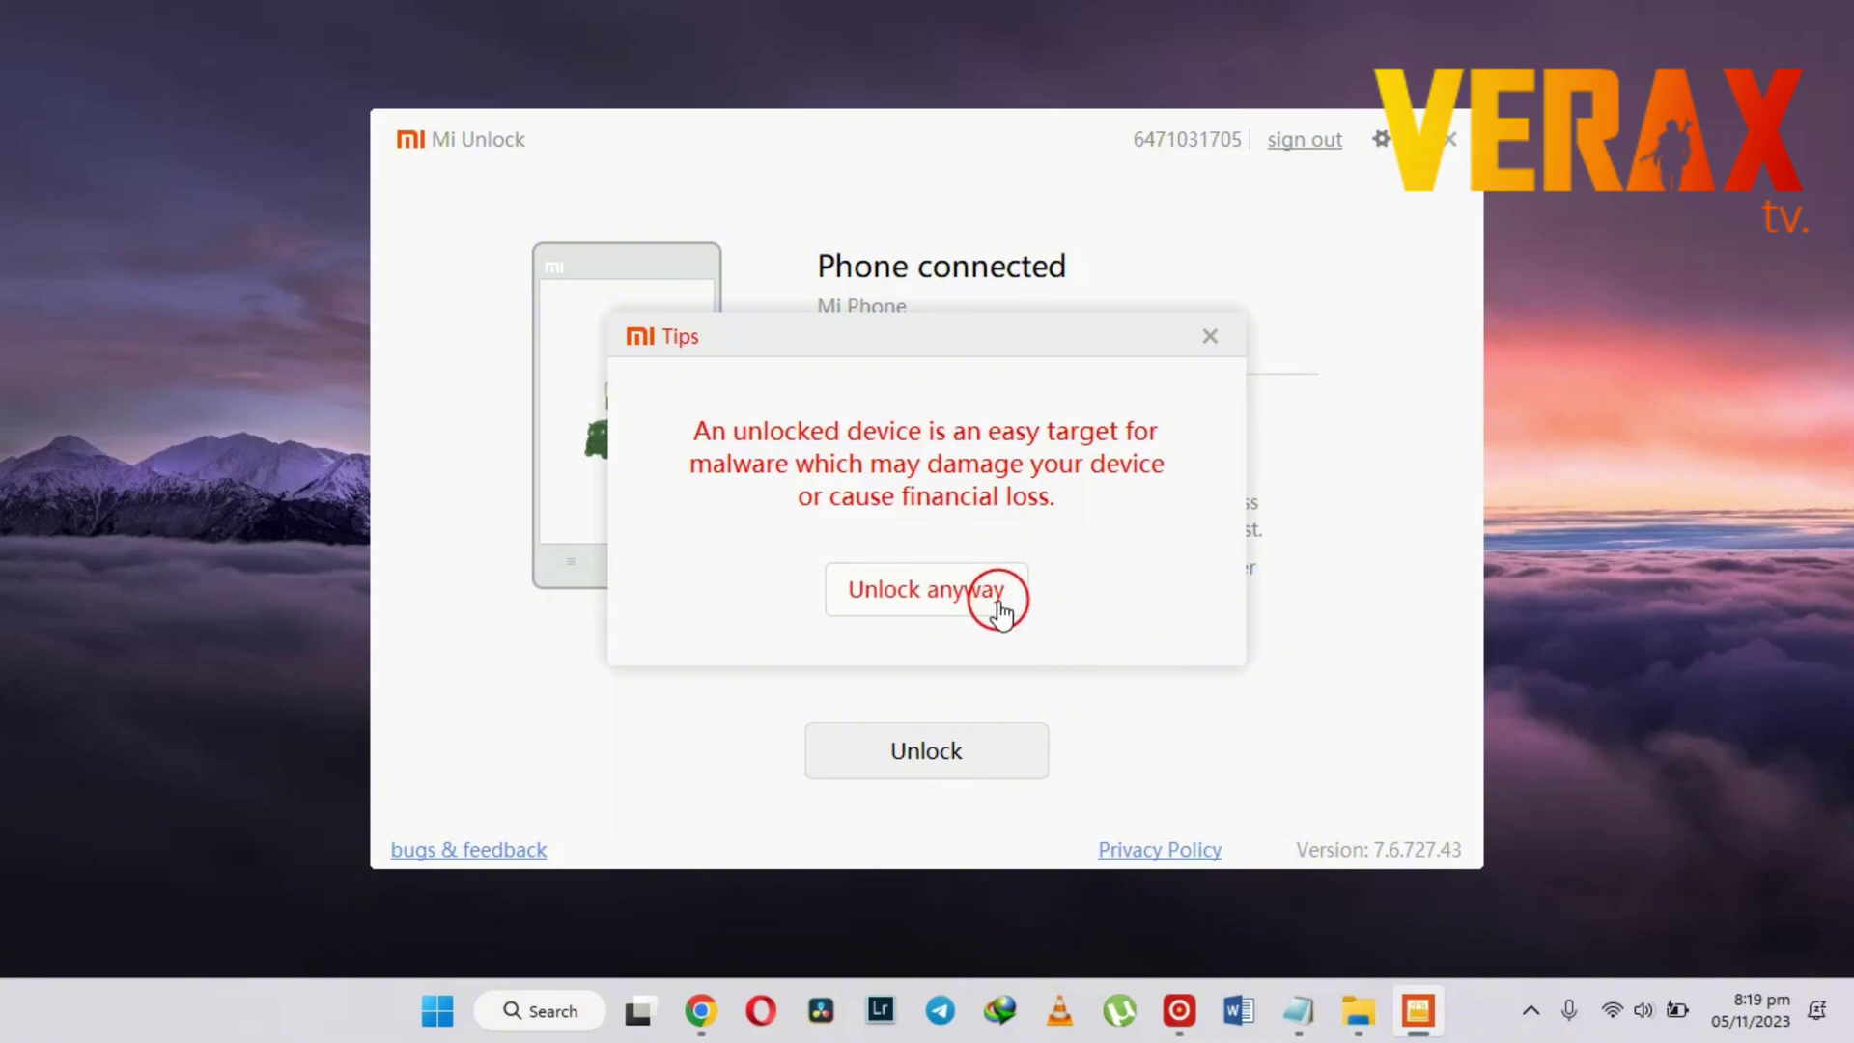
Choose 'Unlock anyway' in the Tips dialog and let verification finish.
left_click(997, 610)
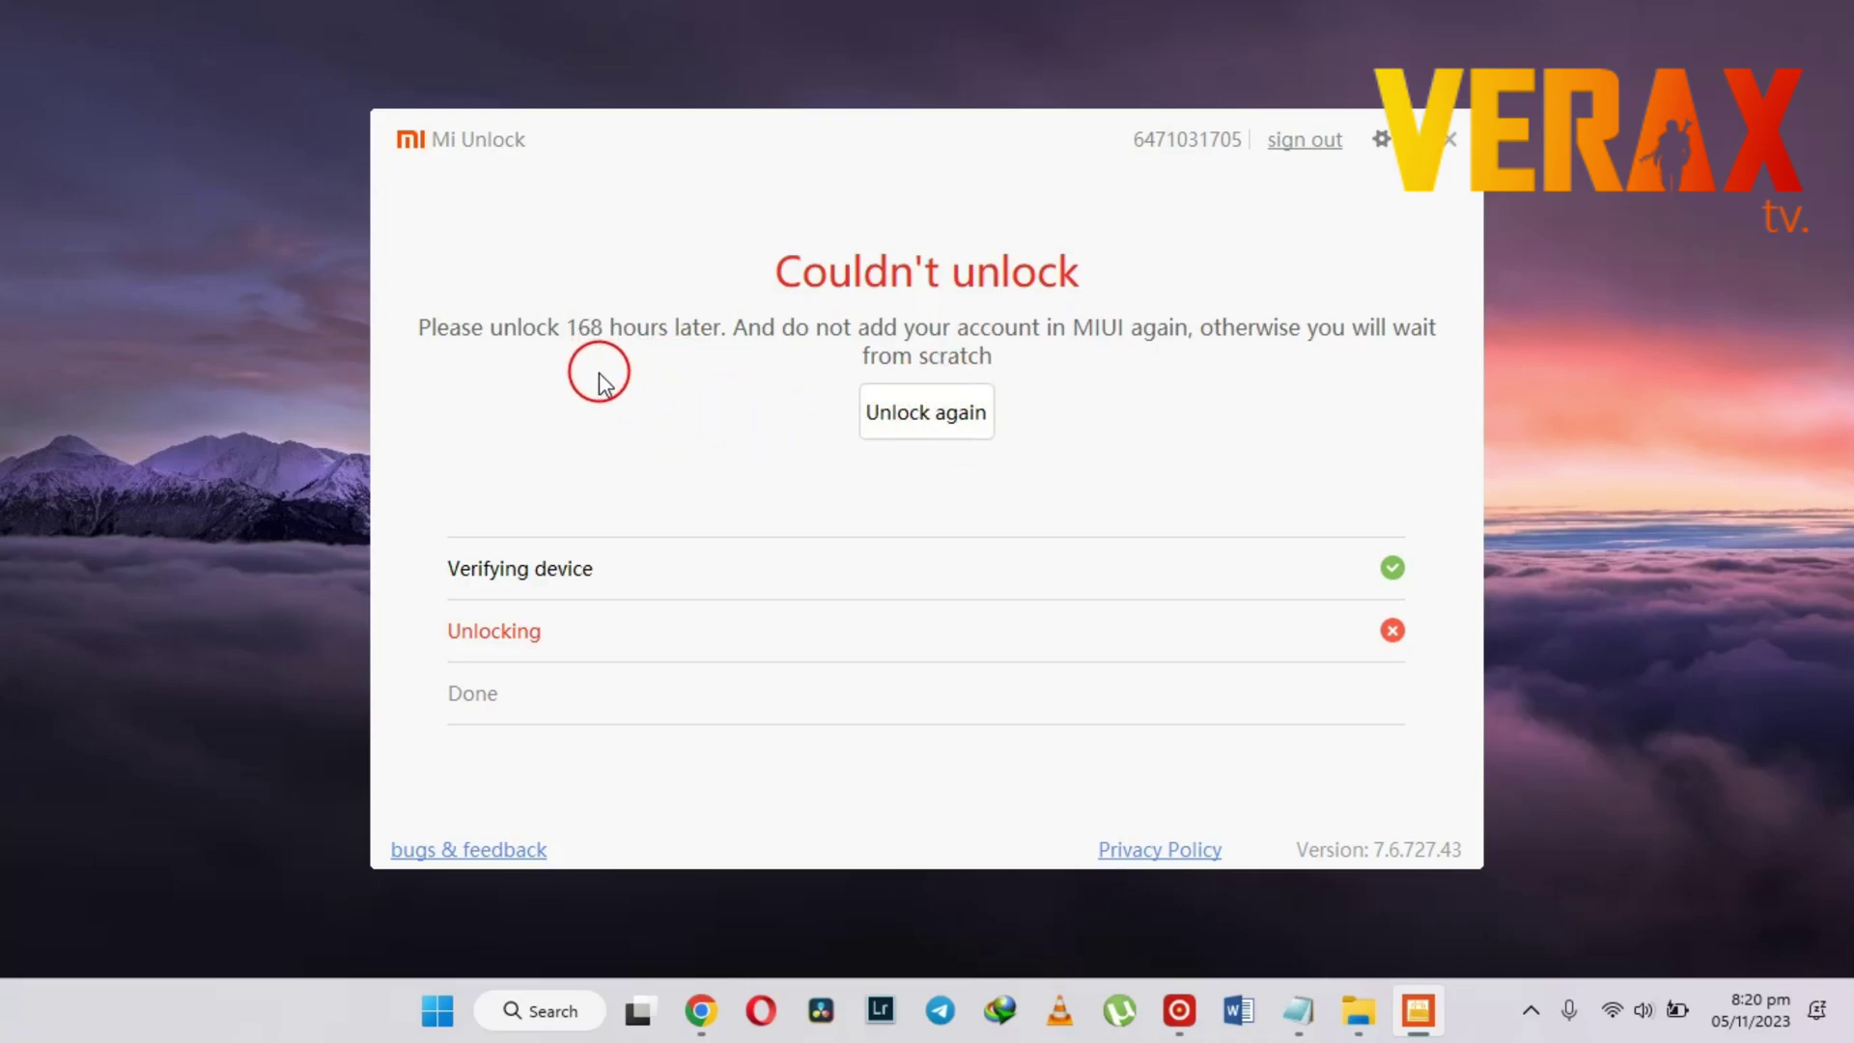
Close the Mi Unlock tool window.
left_click(1448, 141)
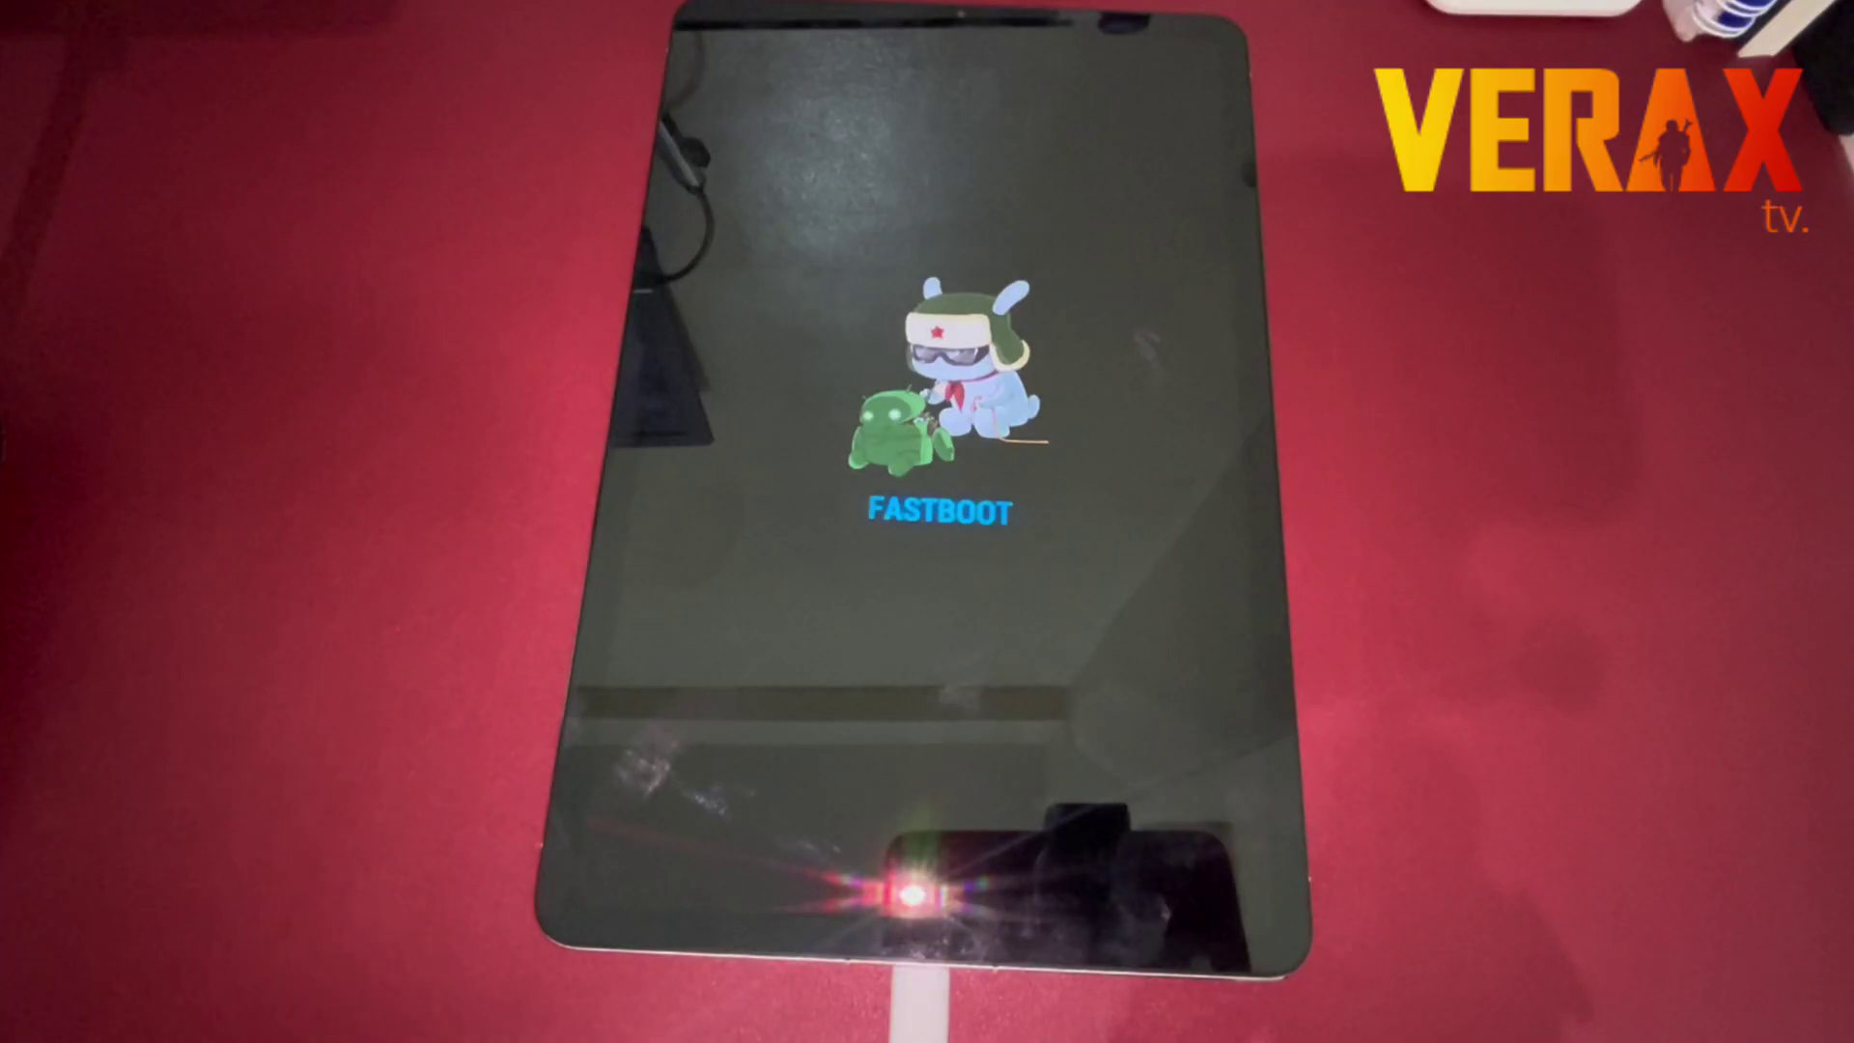